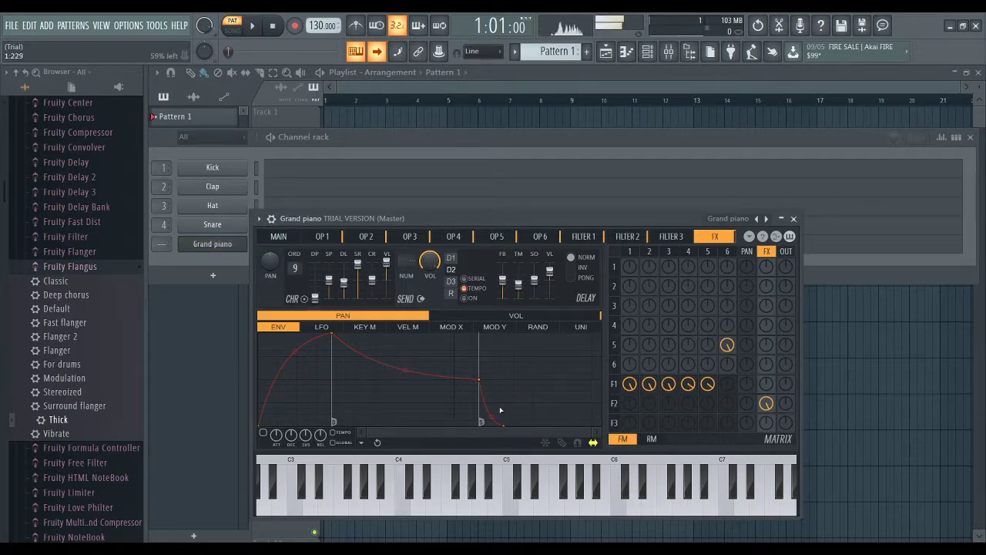
Step: Close the Grand piano plugin window, open its piano roll and place C5 and E5 notes at the start of bar 1
left_click(794, 219)
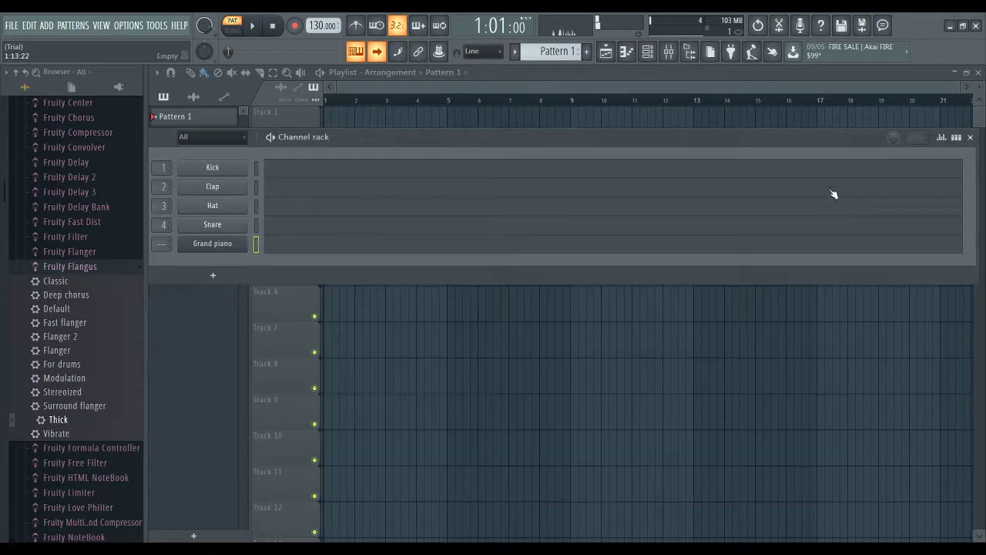
left_click(628, 54)
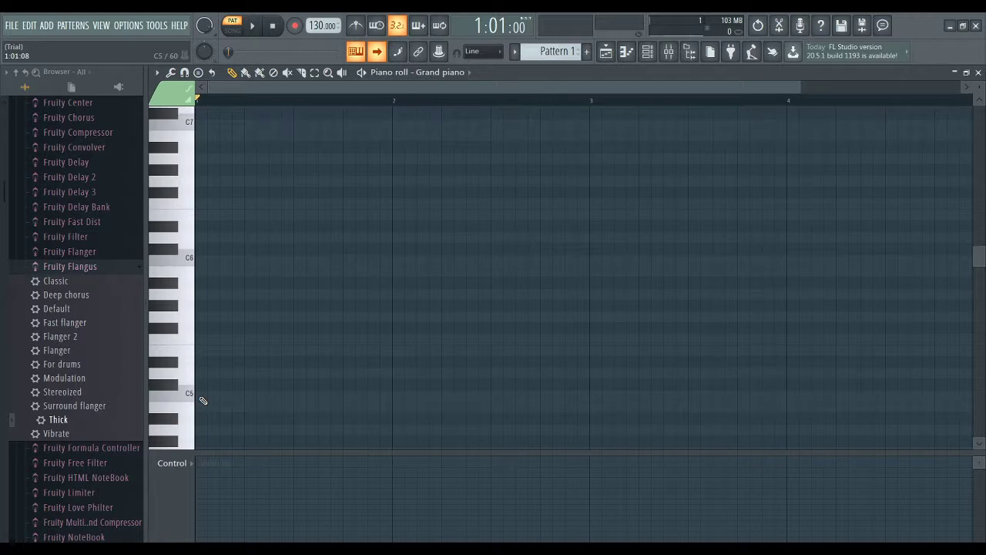
left_click(202, 398)
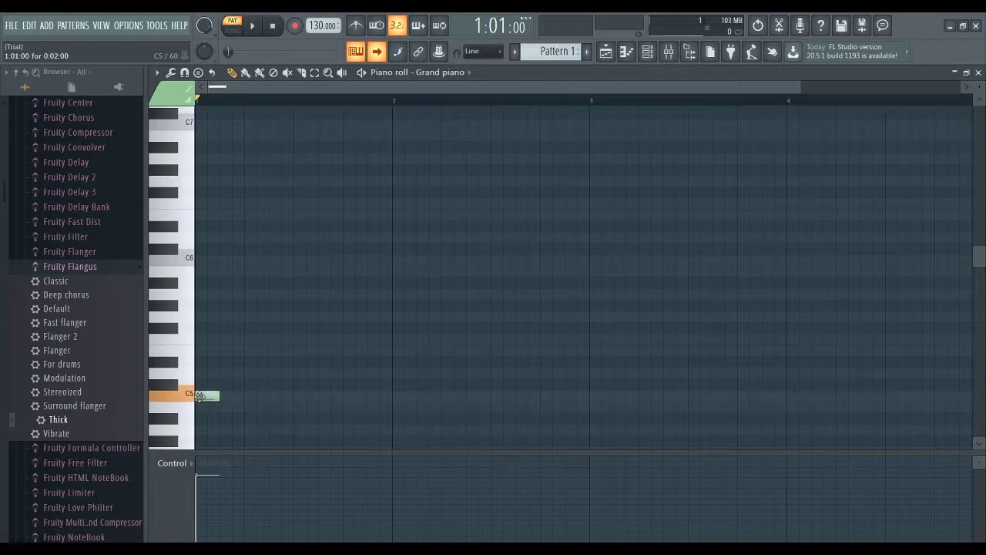
left_click(204, 350)
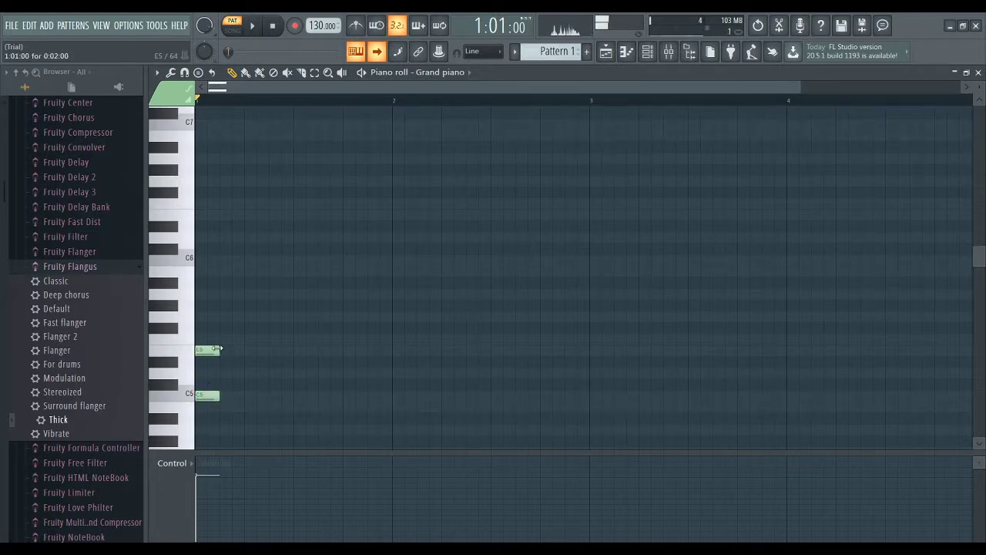
Step: Lengthen the C5 and E5 notes to one full bar and duplicate the pair across bars 2 to 4
left_click_drag(217, 349, 370, 356)
left_click_drag(218, 395, 392, 395)
left_click_drag(411, 324, 250, 414)
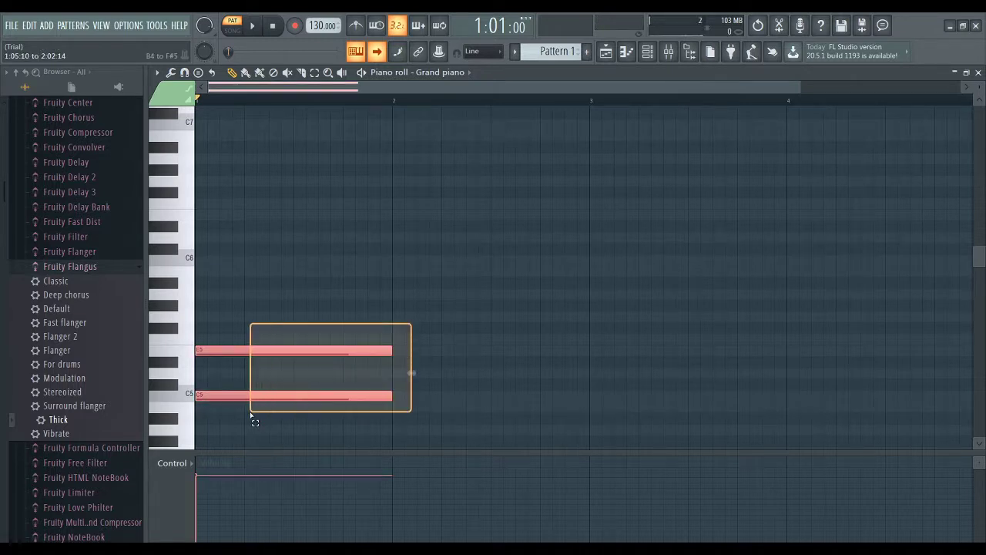
left_click_drag(306, 350, 896, 334)
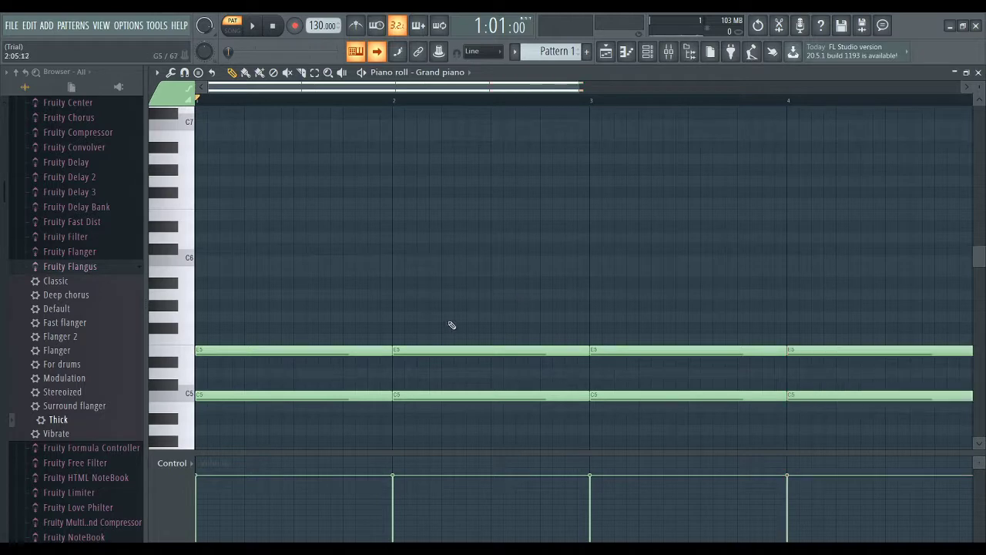
Step: Move the note pair in bar 2 down four semitones to G#4 and C5
left_click_drag(434, 313, 509, 421)
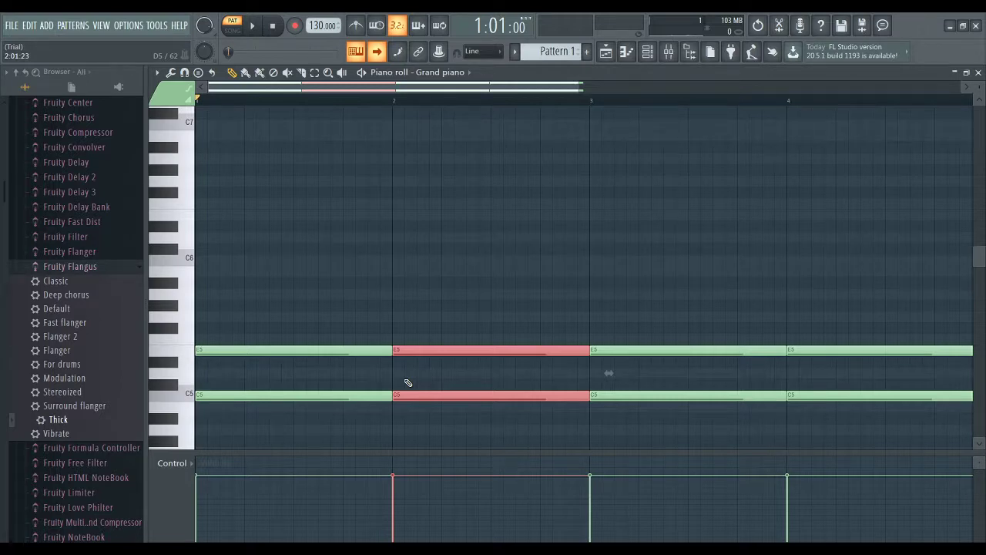
left_click(459, 389)
left_click_drag(441, 312, 499, 434)
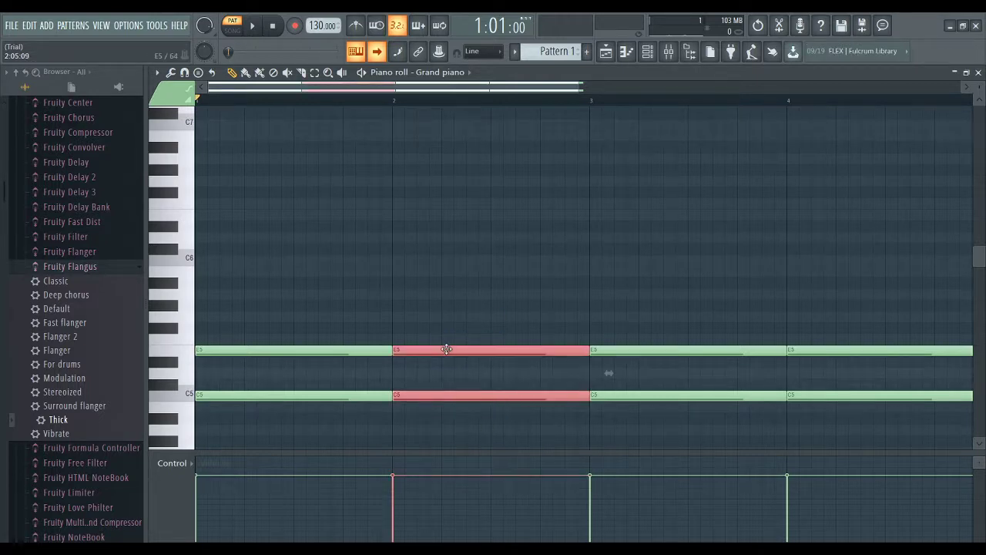
left_click_drag(446, 349, 445, 394)
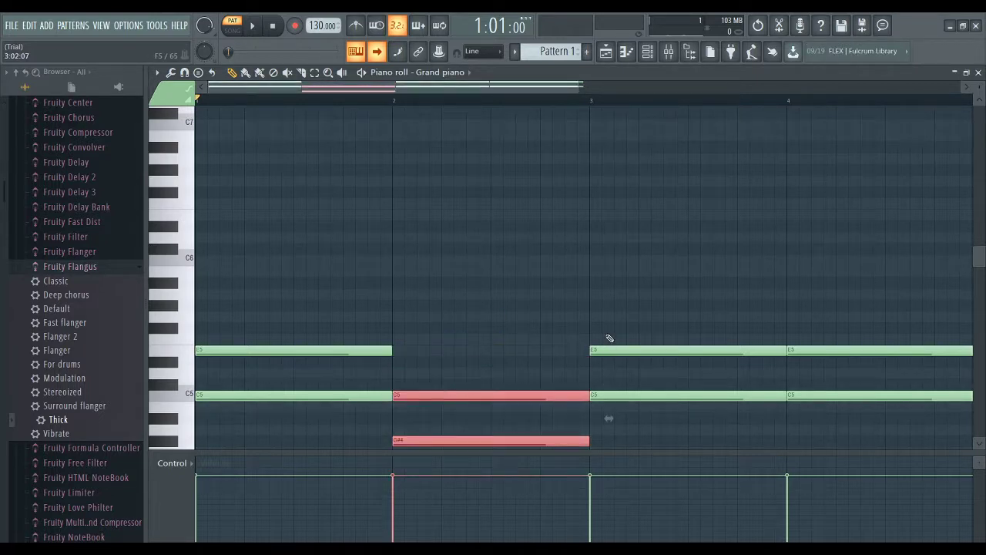
Step: Move the bar 3 note pair up to E5 and G#5 and the bar 4 pair up to G#5 and C6
left_click_drag(609, 338, 660, 410)
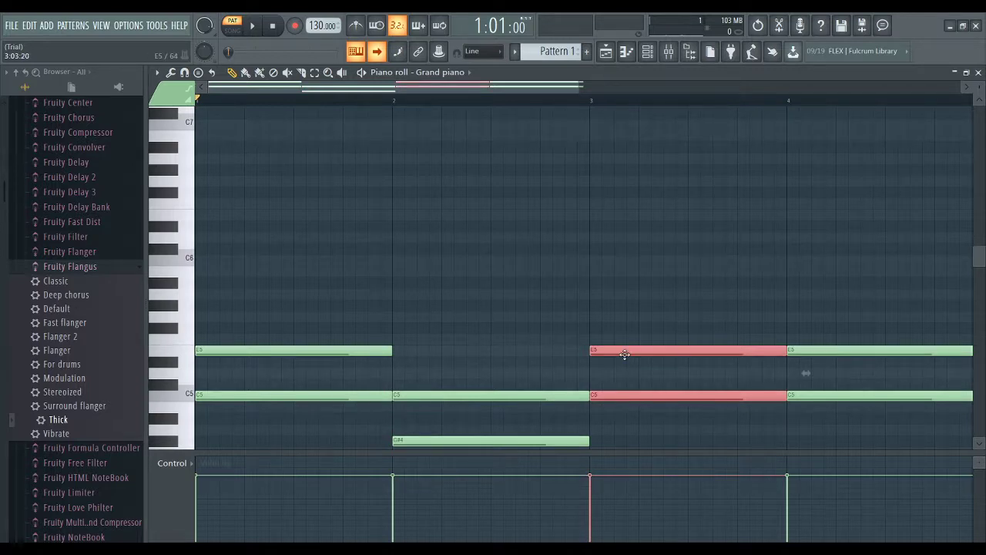
left_click_drag(622, 344, 624, 302)
left_click_drag(963, 423, 849, 256)
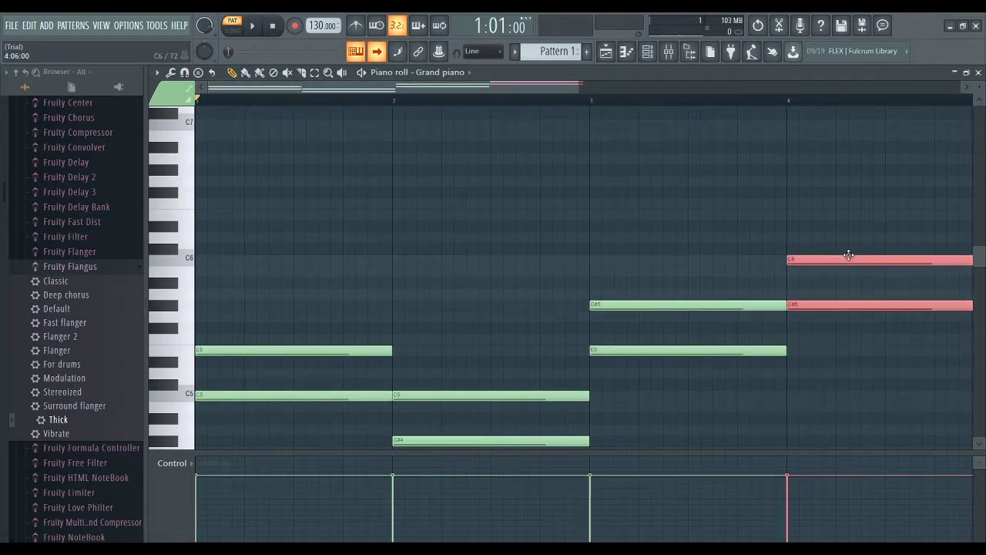
left_click(827, 381)
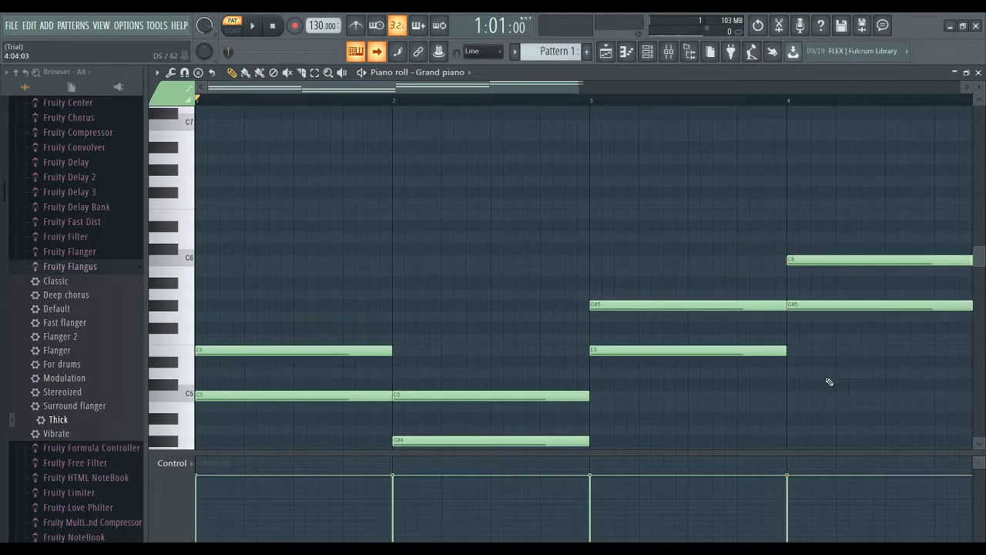
Step: Lower the bottom note of bar 4 to G5 and that of bar 2 to G4, and play the pattern
left_click_drag(834, 367, 820, 317)
left_click(491, 424)
left_click(499, 440)
scroll(508, 430, "down", 2)
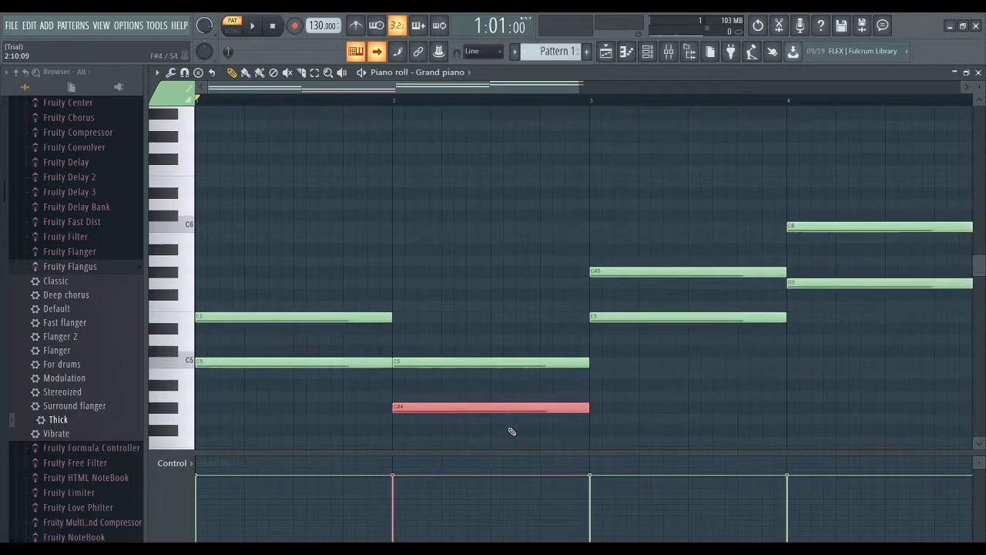
left_click_drag(476, 412, 476, 423)
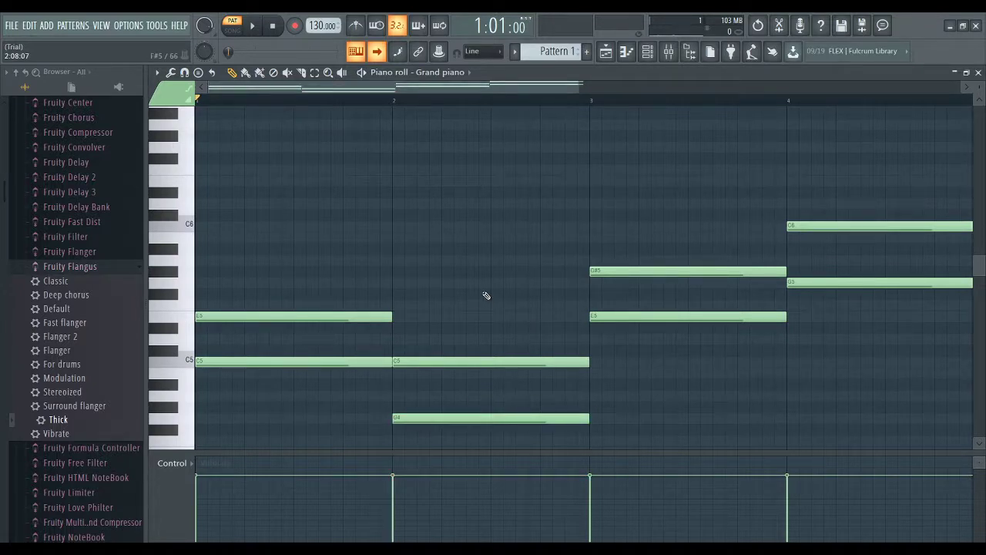
key("space")
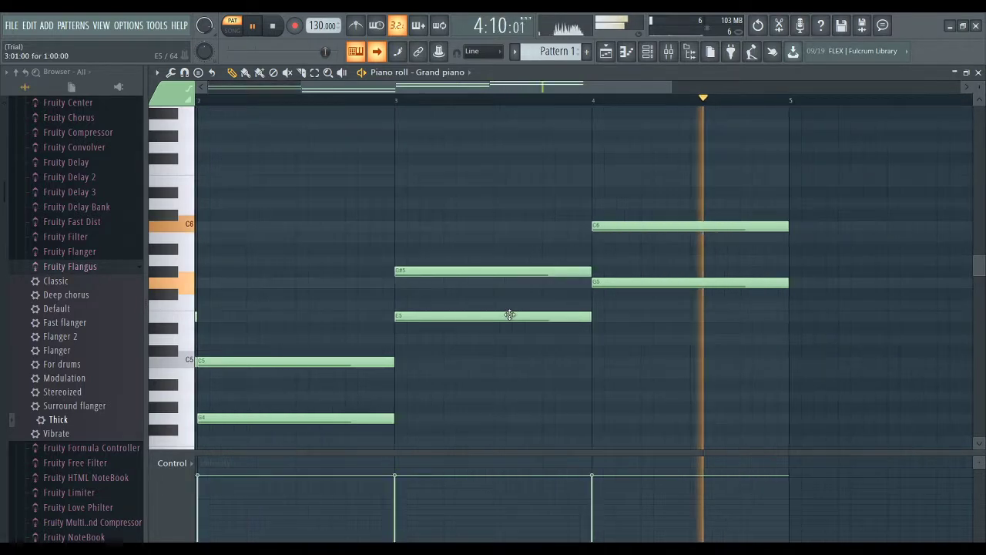
key("space")
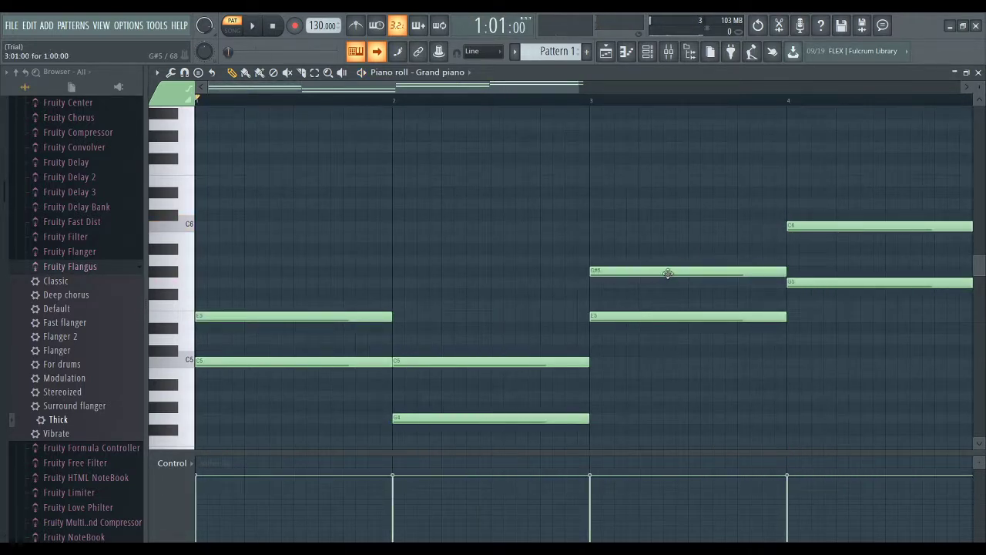
Step: Lower the upper note of bar 3 to G5 and its lower note to D5, and play the pattern
left_click_drag(627, 242, 671, 334)
left_click_drag(674, 275, 674, 285)
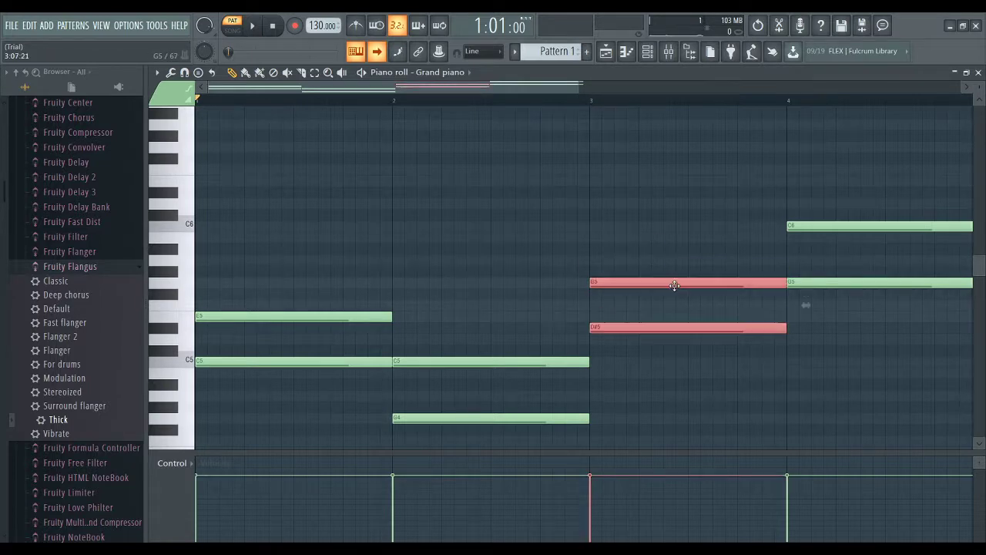
left_click(724, 407)
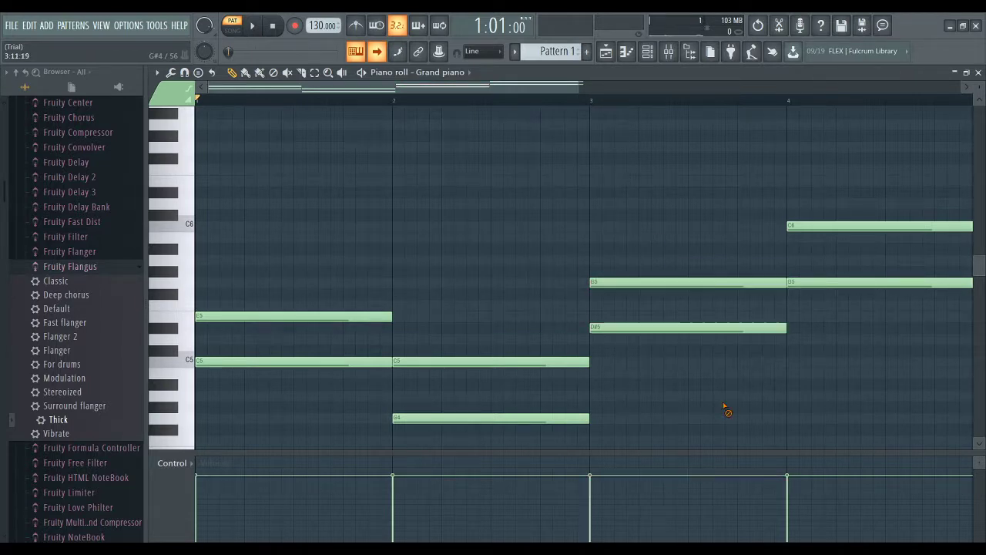
left_click_drag(673, 355, 644, 340)
left_click(595, 320)
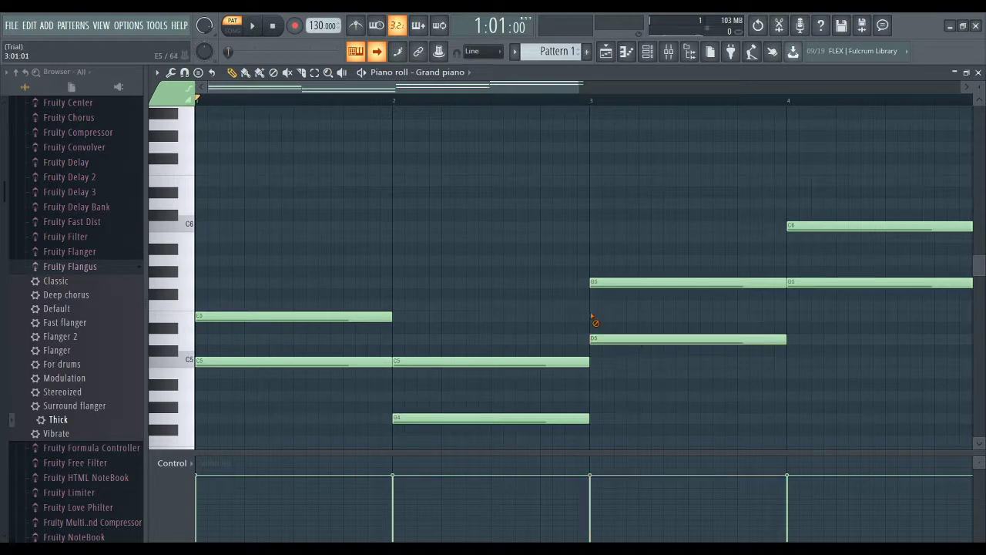
key("space")
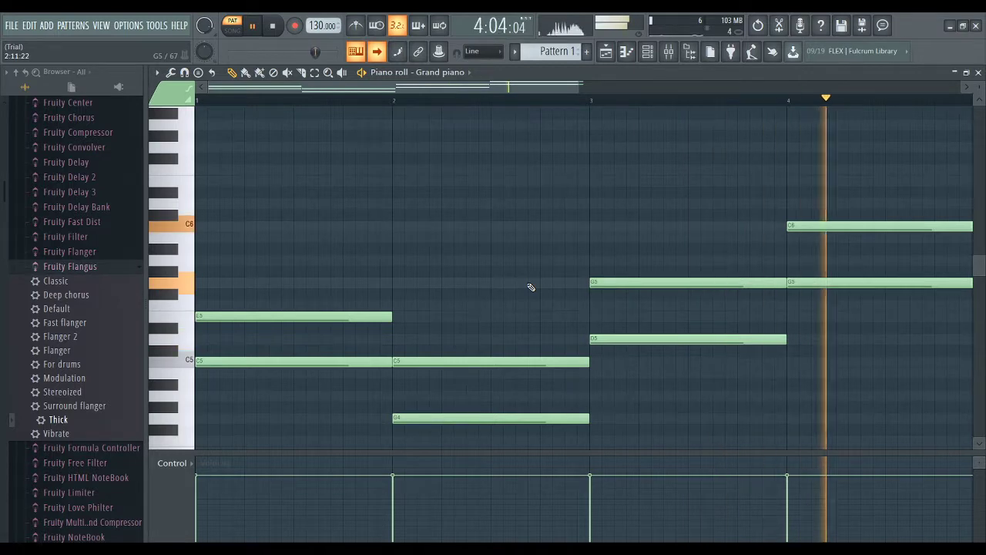
key("space")
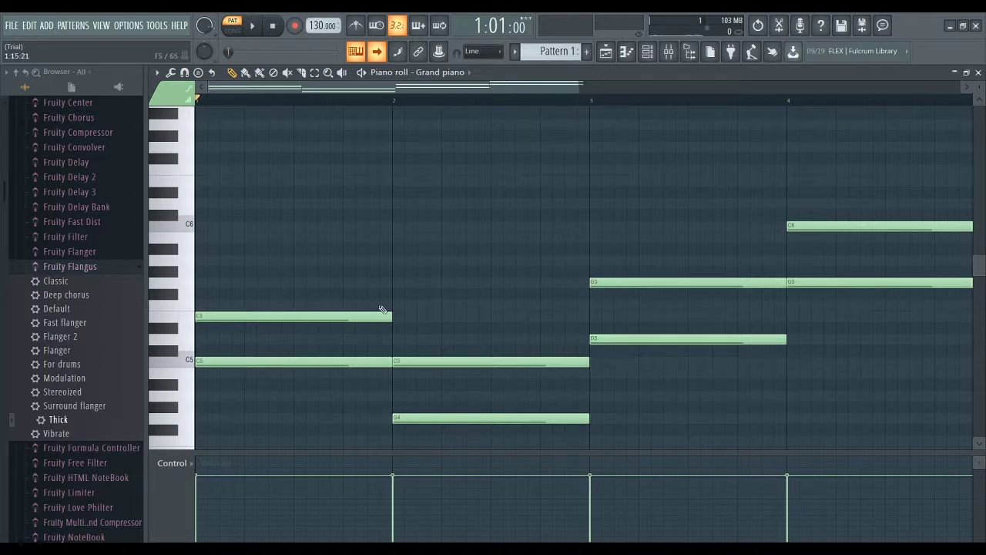
Step: Shorten the E5 and C5 notes in bar 1 to half a bar and repeat each in the second half
left_click_drag(390, 315, 295, 316)
left_click(267, 318)
key("ctrl+b")
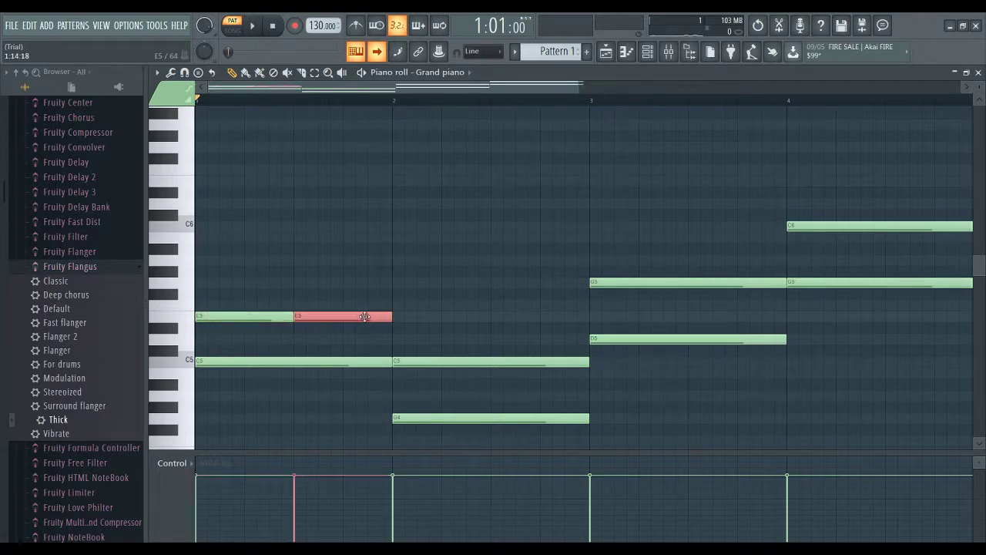
left_click(485, 334)
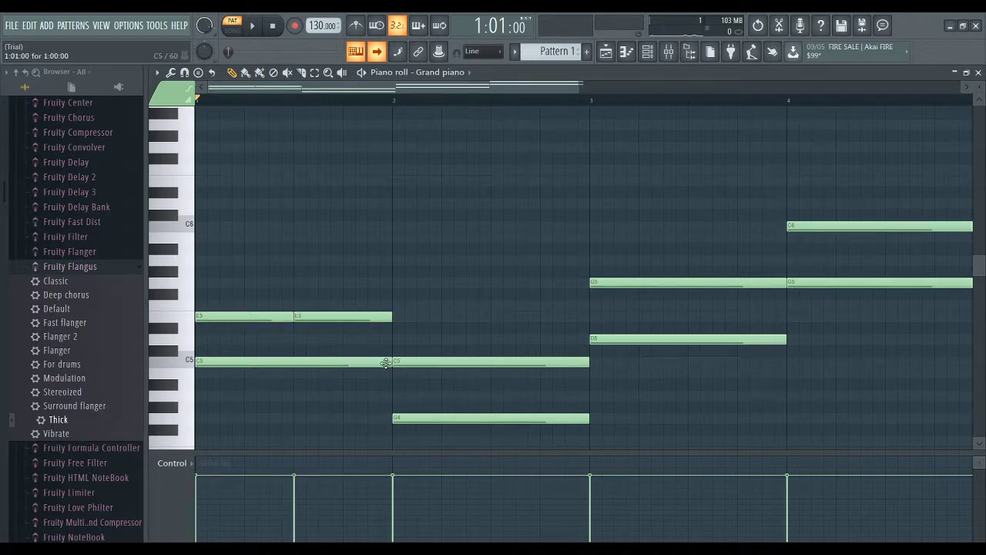
mouse_move(390, 360)
left_mouse_down()
mouse_move(291, 360)
mouse_move(378, 357)
left_mouse_up()
left_click(276, 363)
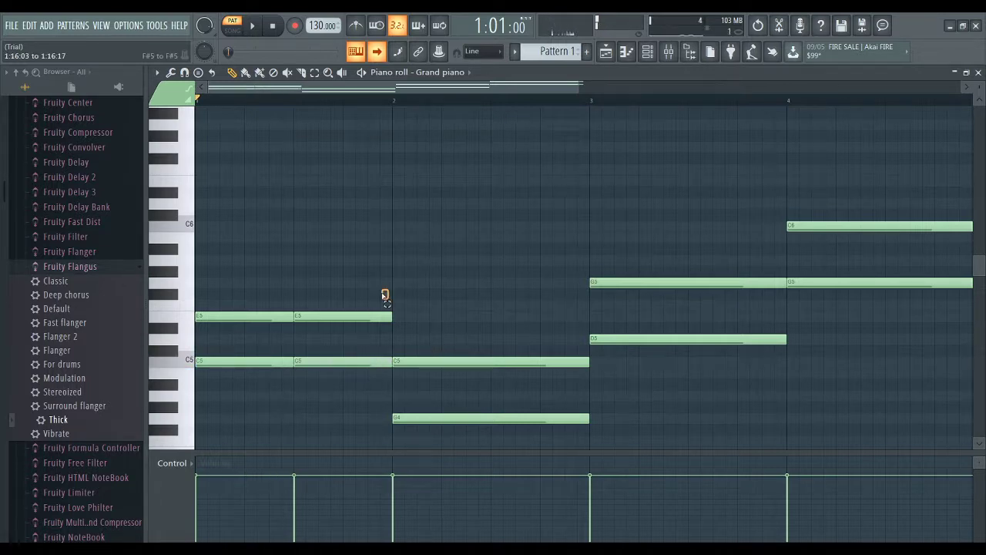
Step: Replace the full-bar notes in bar 2 with copies of bar 1's half-bar notes, two each on C5 and G4
left_click_drag(388, 290, 251, 377)
left_click_drag(437, 347, 521, 423)
key("Delete")
left_click_drag(400, 289, 233, 387)
left_click_drag(273, 318, 465, 419)
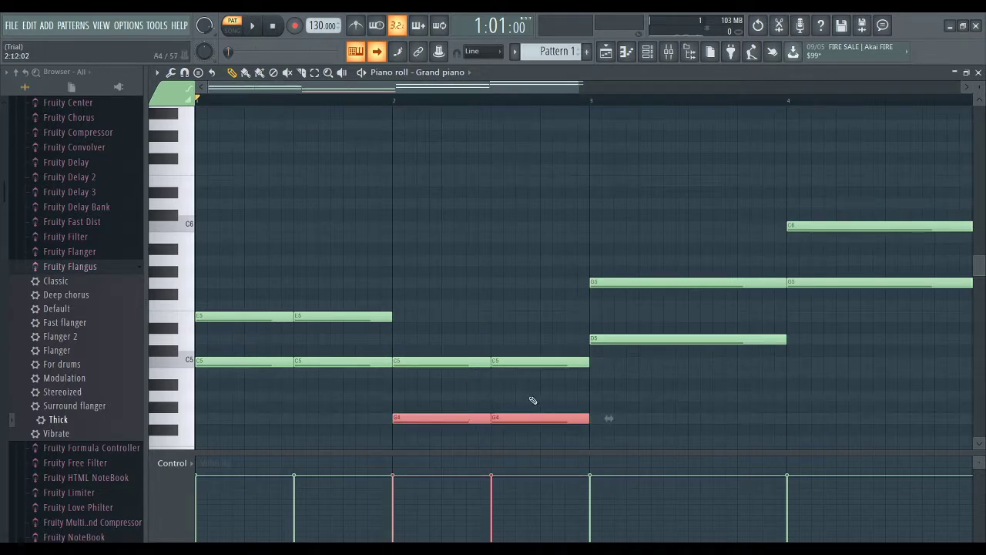
left_click(609, 399)
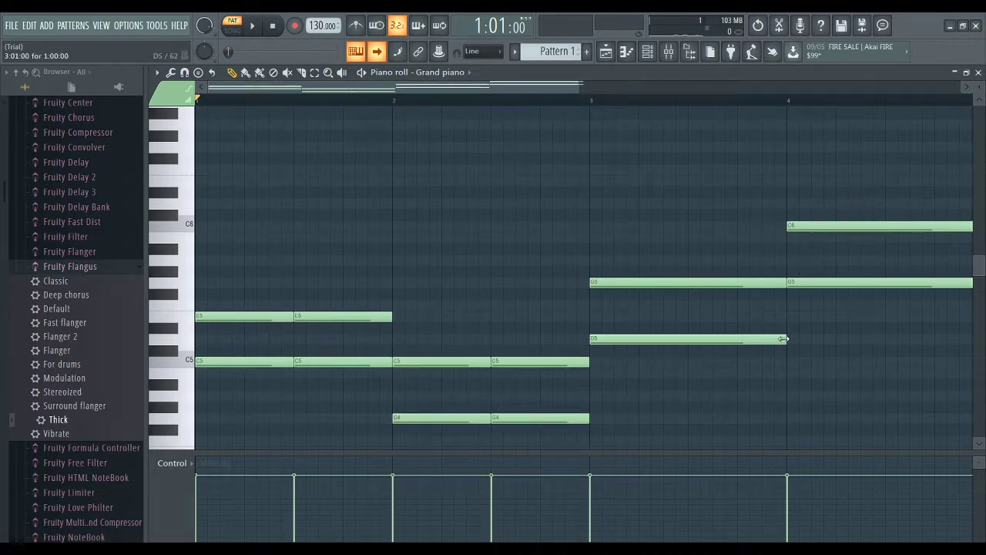
Step: Shorten the D5 and G5 notes in bar 3 to half a bar and repeat each in the second half
left_click_drag(784, 339, 695, 339)
left_click(719, 339)
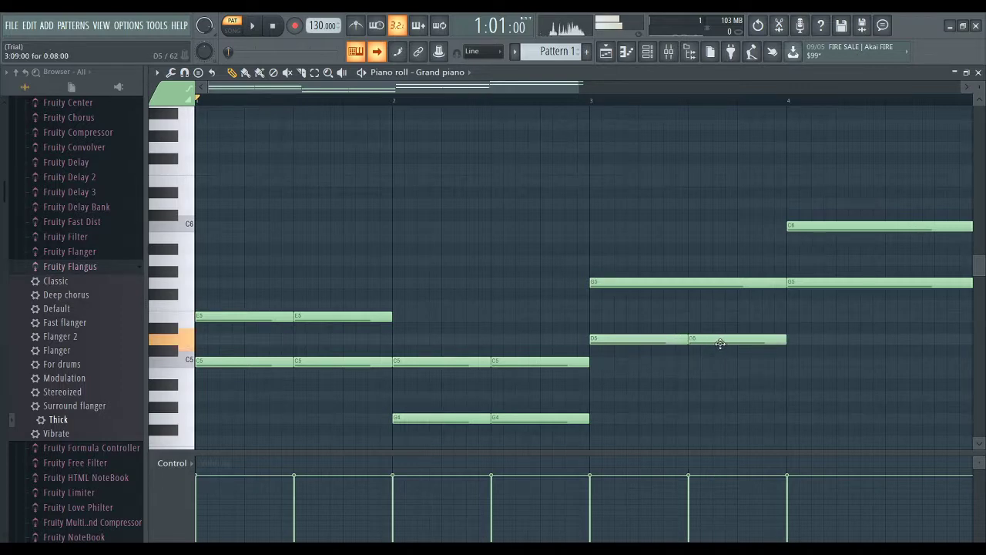
left_click_drag(783, 283, 722, 286)
left_click(701, 283)
left_click(725, 293)
right_click(725, 293)
Step: Shorten bar 4's C6 and G5 notes to half a bar, repeat each in the second half, and play the pattern
left_click_drag(561, 86, 636, 94)
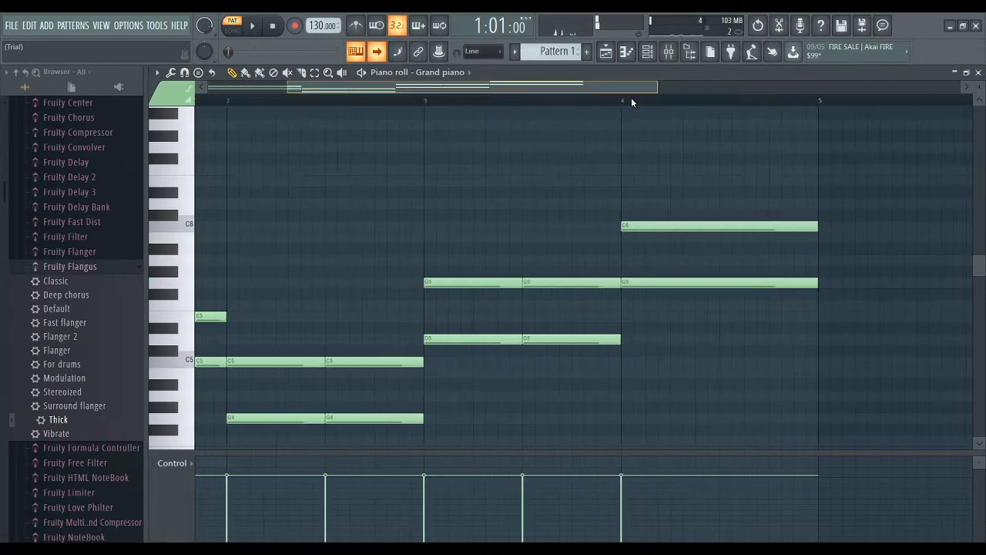
left_click_drag(815, 227, 719, 226)
left_click_drag(816, 284, 720, 283)
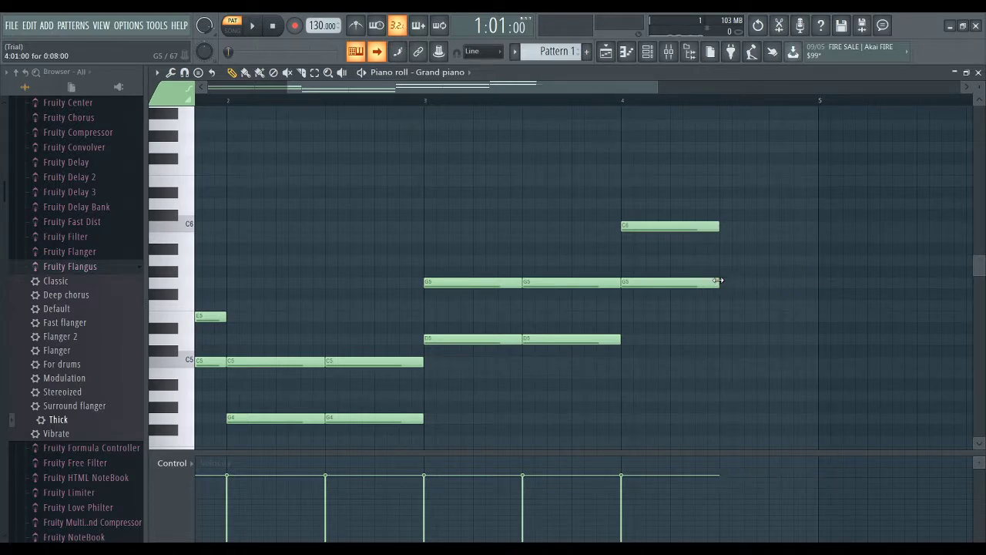
left_click(744, 230)
left_click(735, 283)
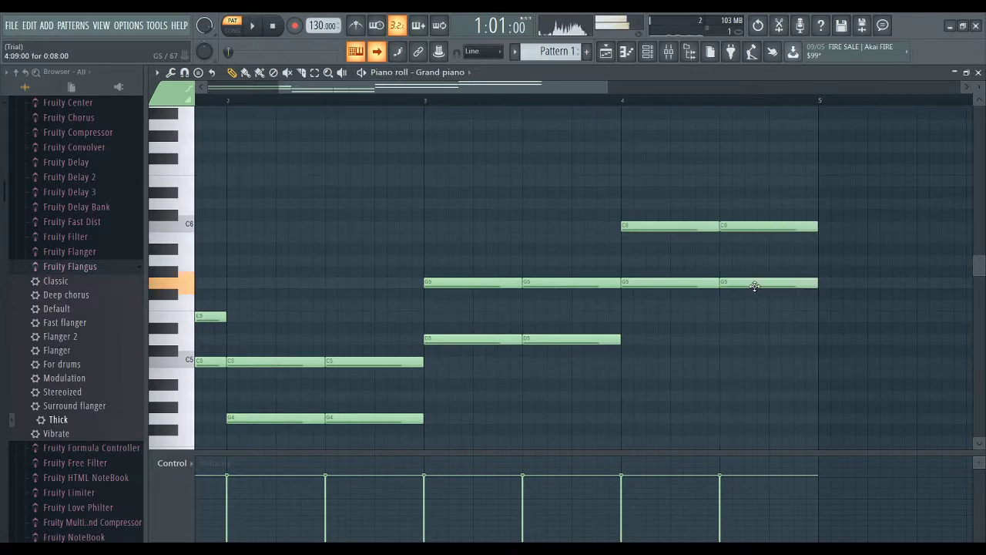
left_click_drag(540, 90, 478, 89)
key("space")
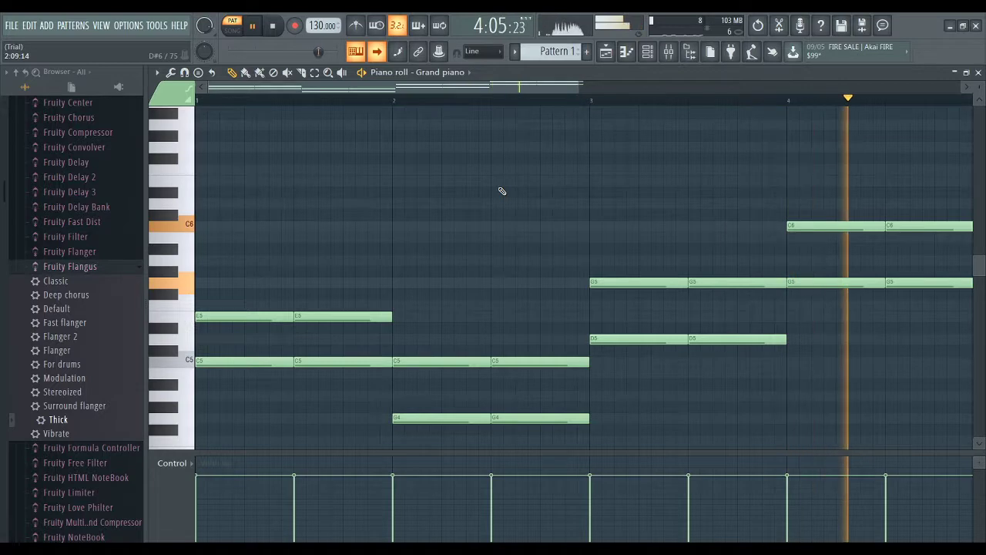
key("space")
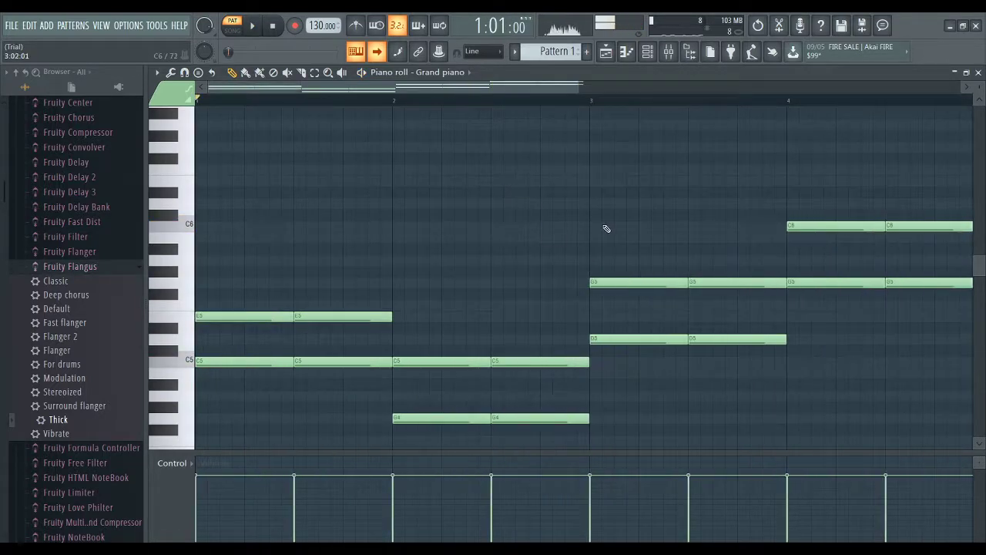
Step: Move all four notes in bar 4 down three semitones to A5 and E5, and play the pattern
left_click_drag(476, 89, 592, 89)
left_click_drag(555, 188, 710, 302)
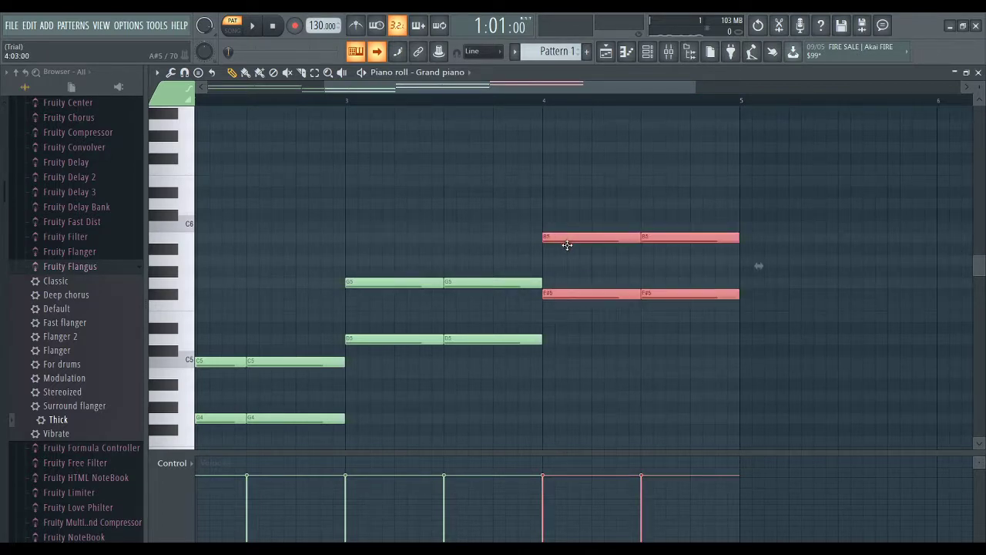
left_click_drag(567, 246, 567, 266)
key("space")
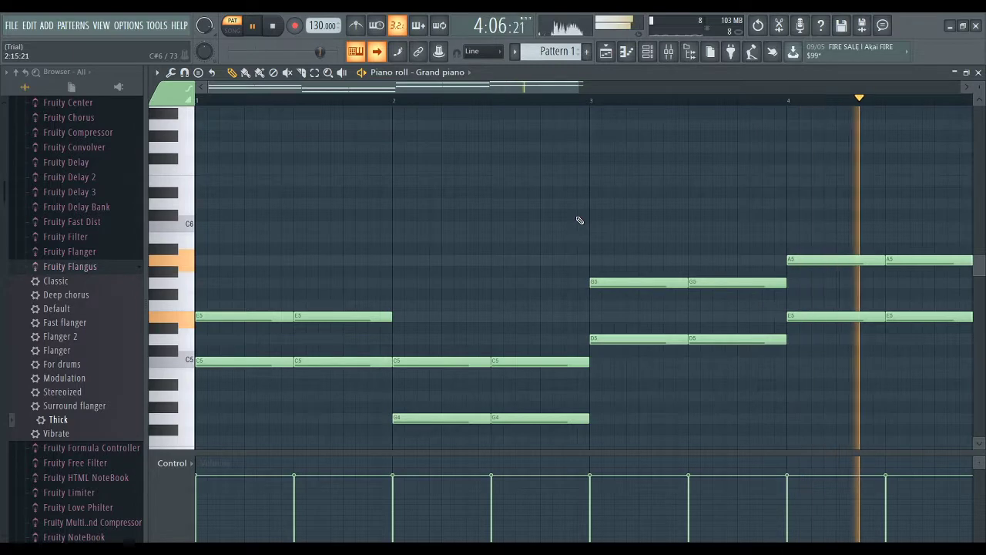
key("space")
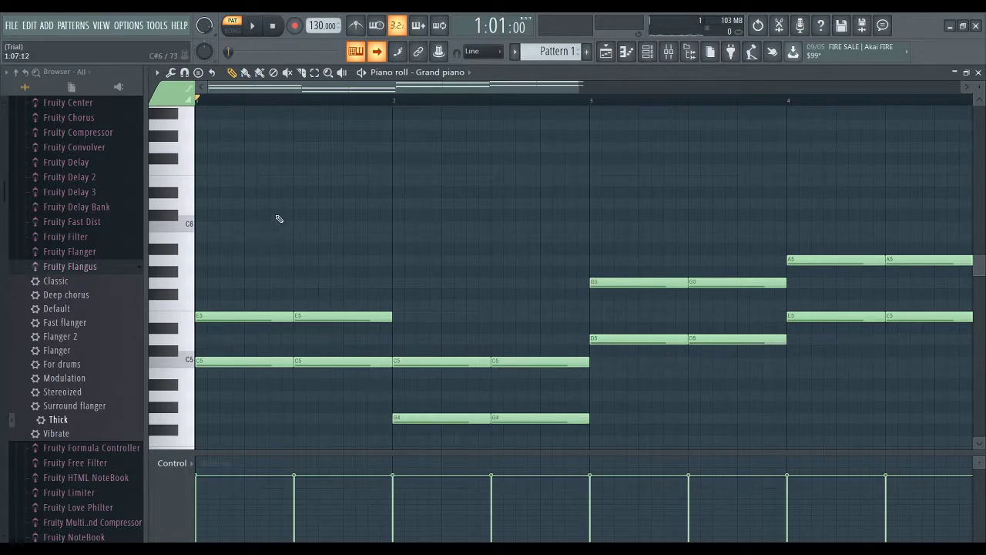
Step: Add quarter-bar melody notes above the chords: F6 G6 B6 F6, A6 F6 G6 B6, F6 G6 B6 D7, F6 G6 B6 F6, and play the pattern
left_click_drag(274, 210, 885, 452)
left_click(443, 220)
scroll(406, 316, "up", 1)
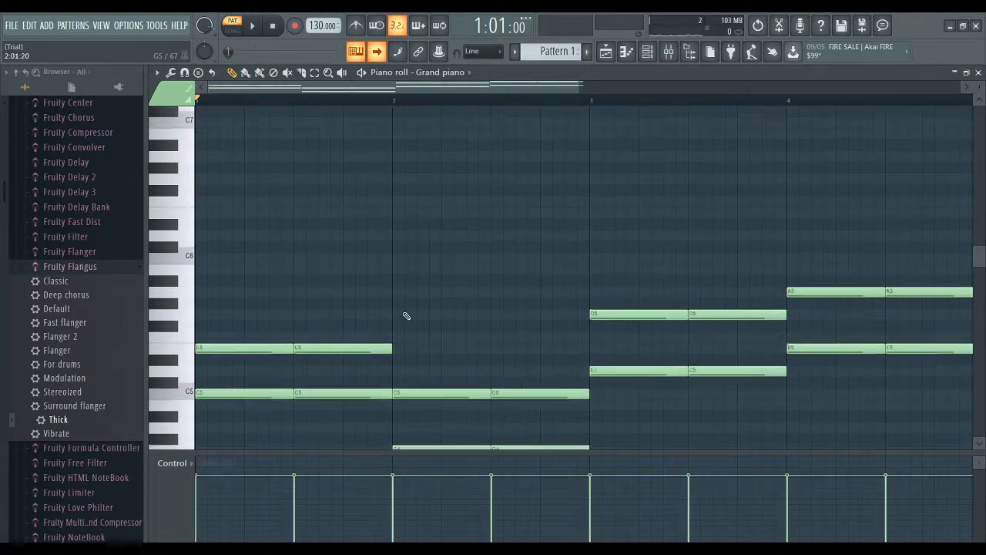
scroll(407, 316, "up", 1)
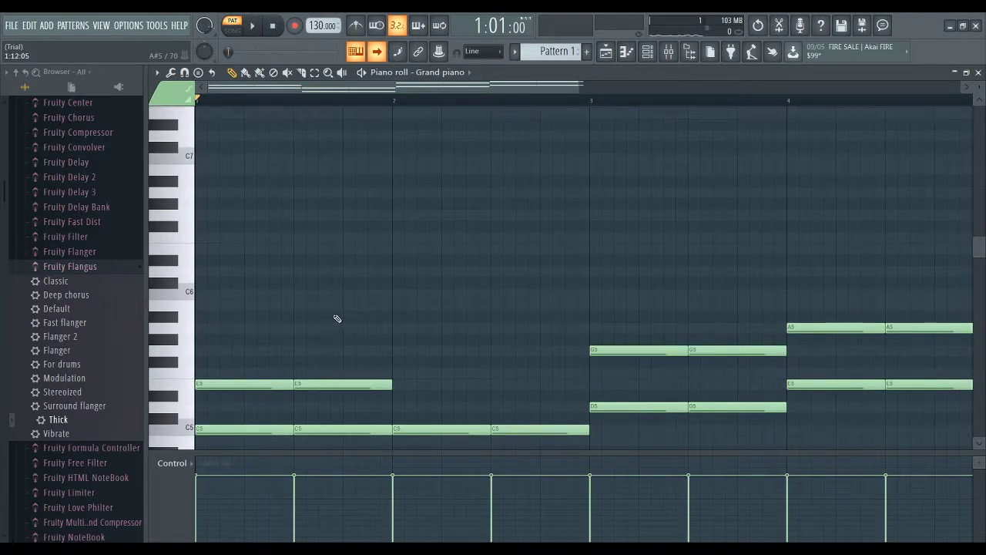
scroll(337, 318, "up", 1)
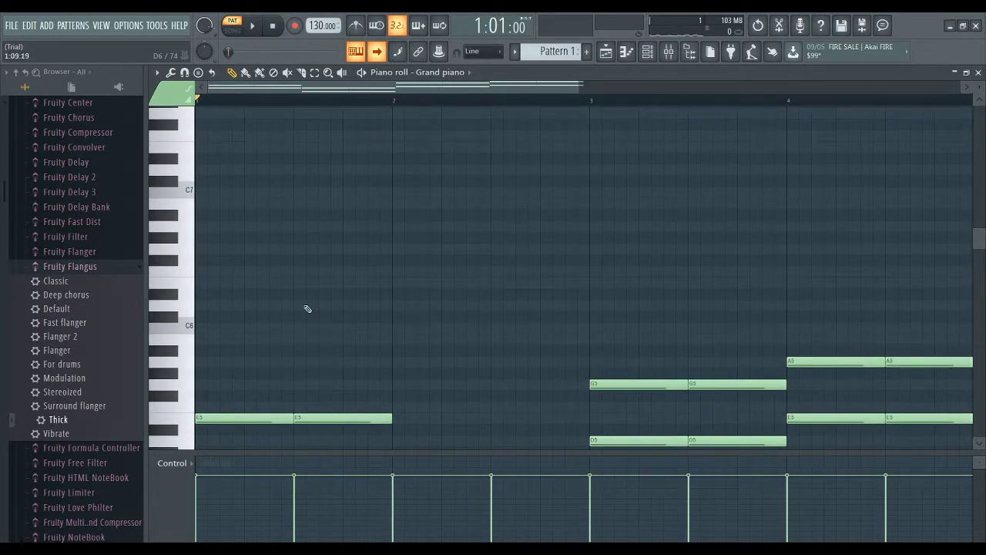
left_click(201, 273)
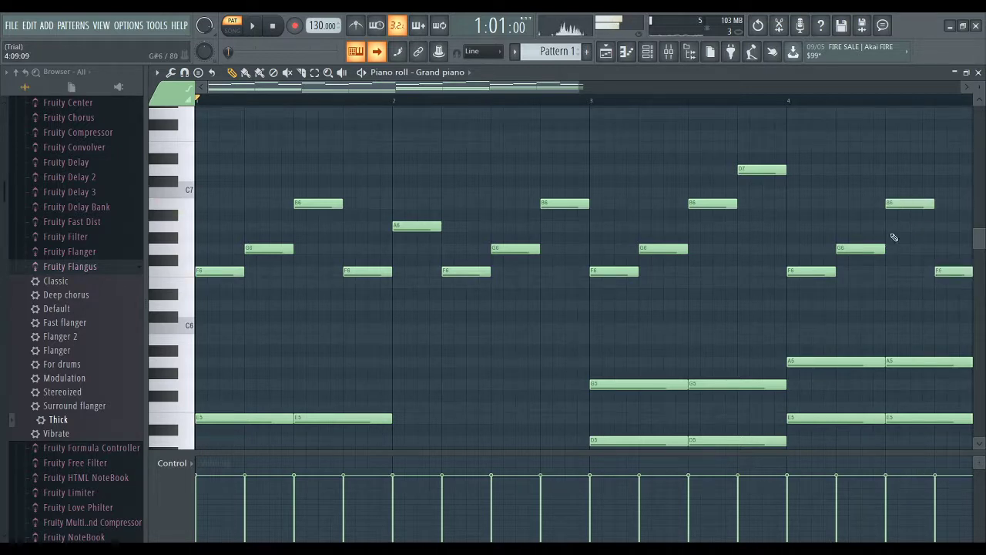
key("space")
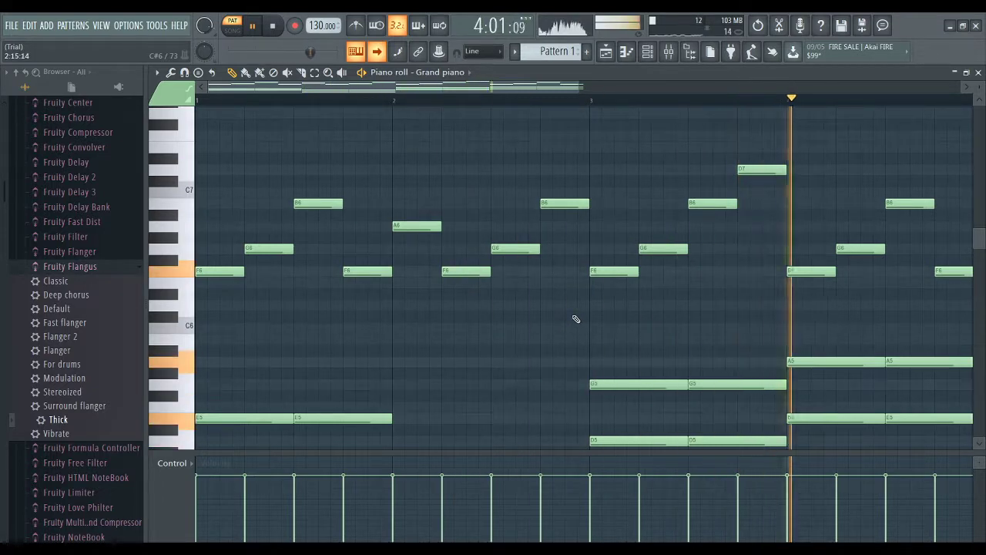
key("space")
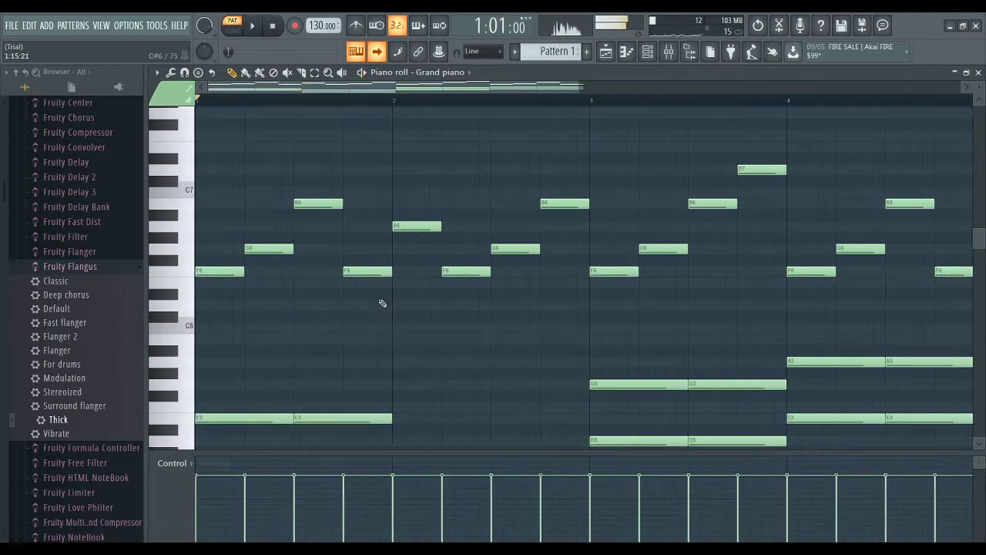
Step: Select all the chord notes below the melody across the four bars and move them down four semitones
scroll(343, 278, "down", 5)
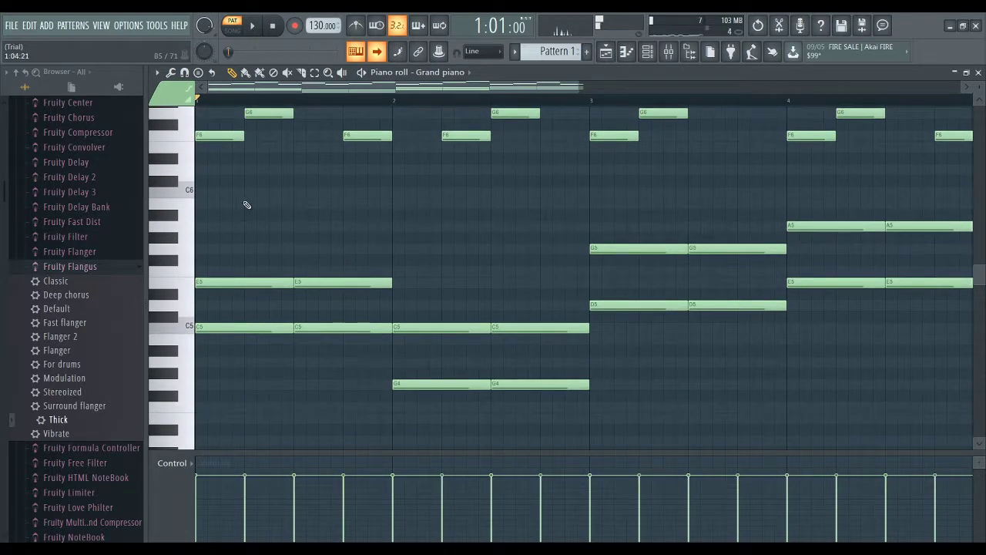
left_click_drag(226, 177, 979, 450)
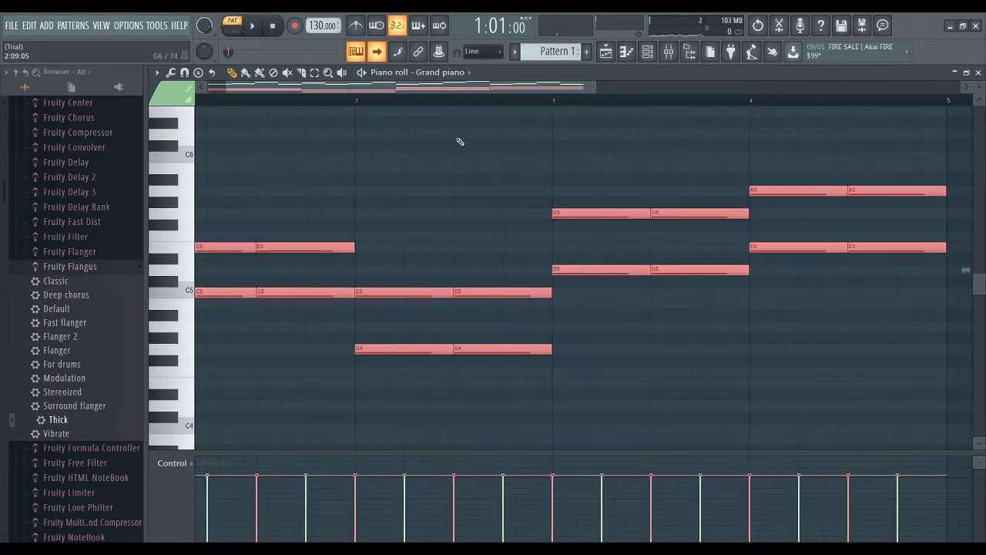
left_click_drag(482, 89, 403, 88)
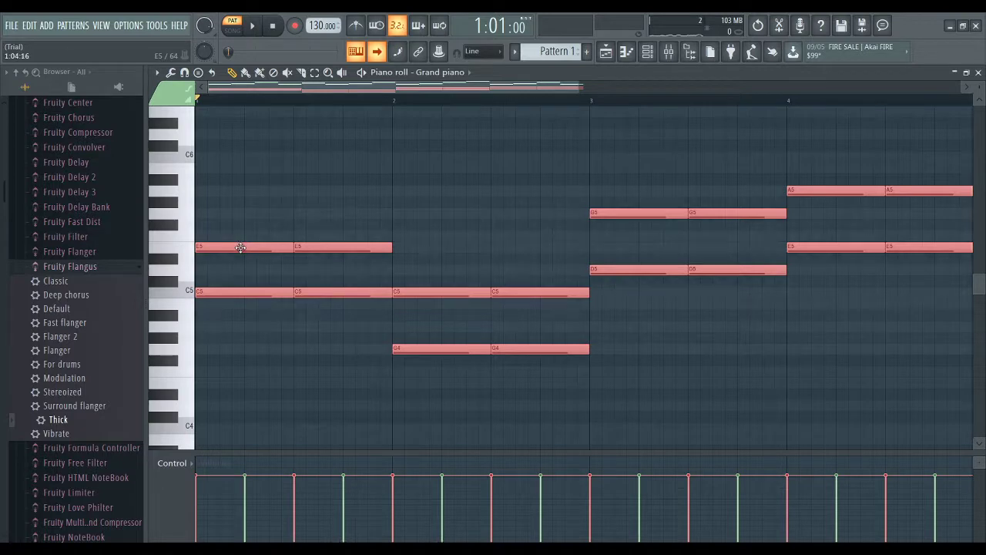
left_click_drag(241, 247, 239, 297)
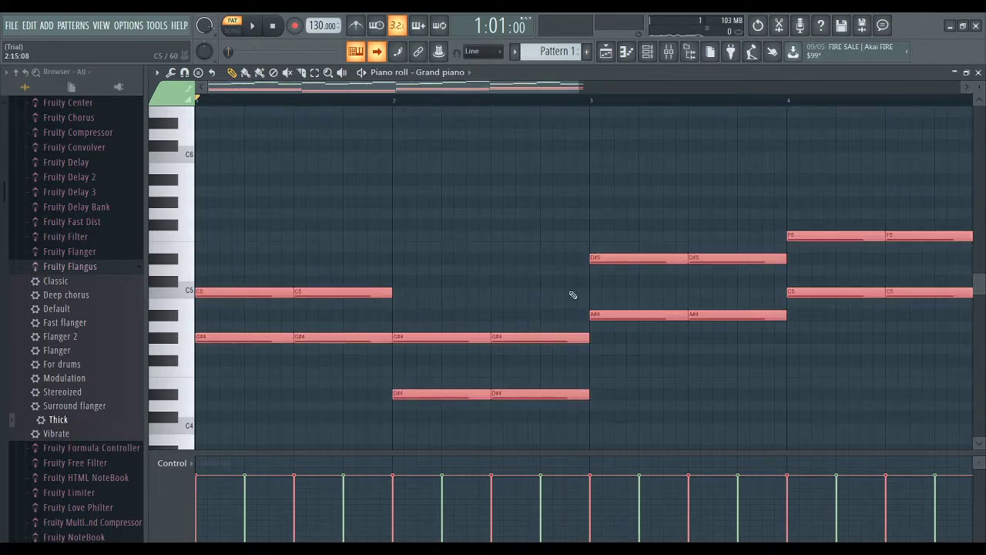
Step: Lower bar 3's upper chord notes to D5 and bar 2's lower chord notes to D4, and play the pattern
left_click(581, 246)
left_click_drag(586, 231, 718, 276)
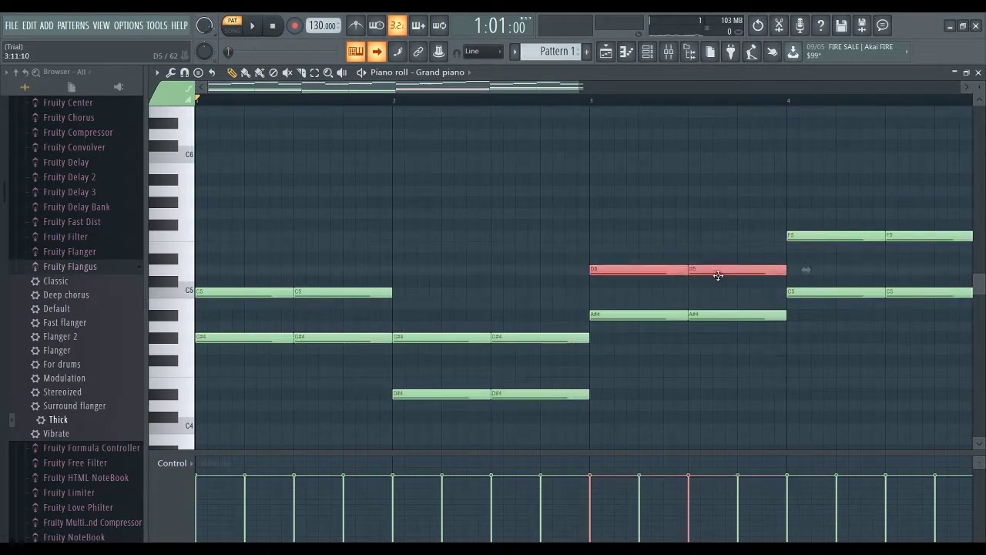
mouse_move(388, 379)
left_mouse_down()
mouse_move(498, 427)
mouse_move(528, 413)
left_mouse_up()
key("space")
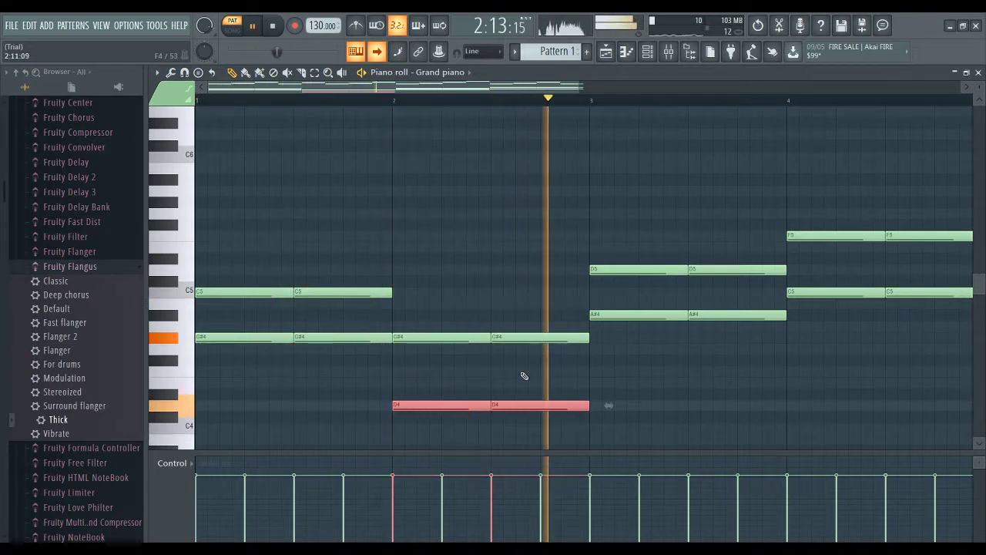
key("space")
Step: Lower the G#4 chord notes in bars 1 and 2 to G4 and bar 3's A#4 notes to A4, and play the pattern
left_click_drag(346, 376, 240, 341)
left_click_drag(554, 400, 235, 349)
left_click_drag(589, 299, 716, 331)
left_click(716, 303)
key("space")
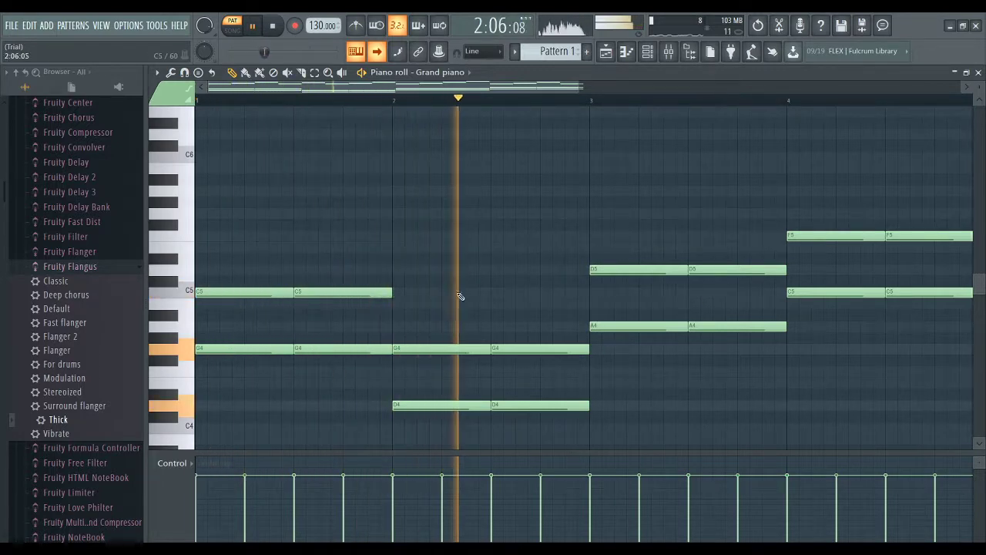
key("space")
Step: Move all four chord notes in bar 2 up two semitones to A4 and E4, and play the pattern
left_click_drag(418, 313, 519, 424)
left_click_drag(520, 351, 518, 327)
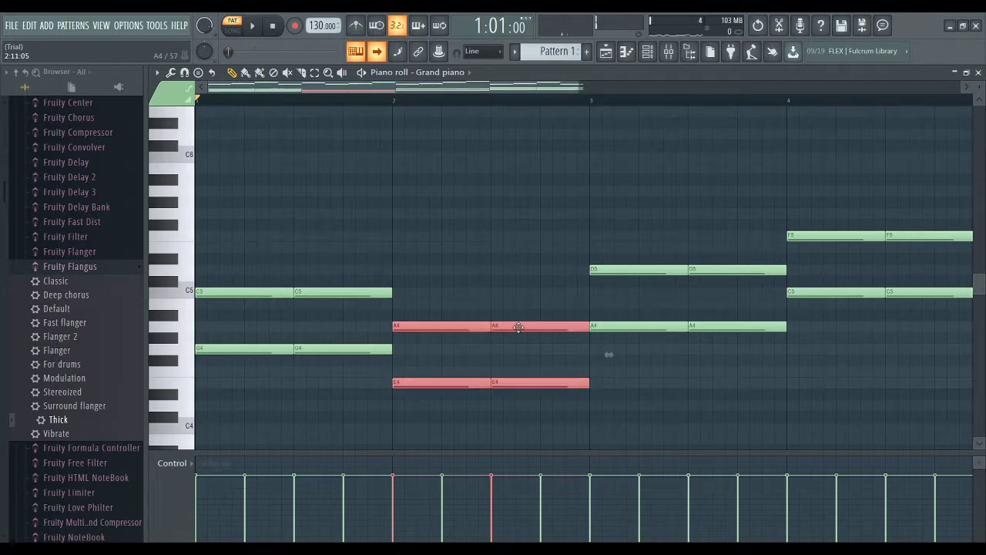
left_click(513, 301)
key("space")
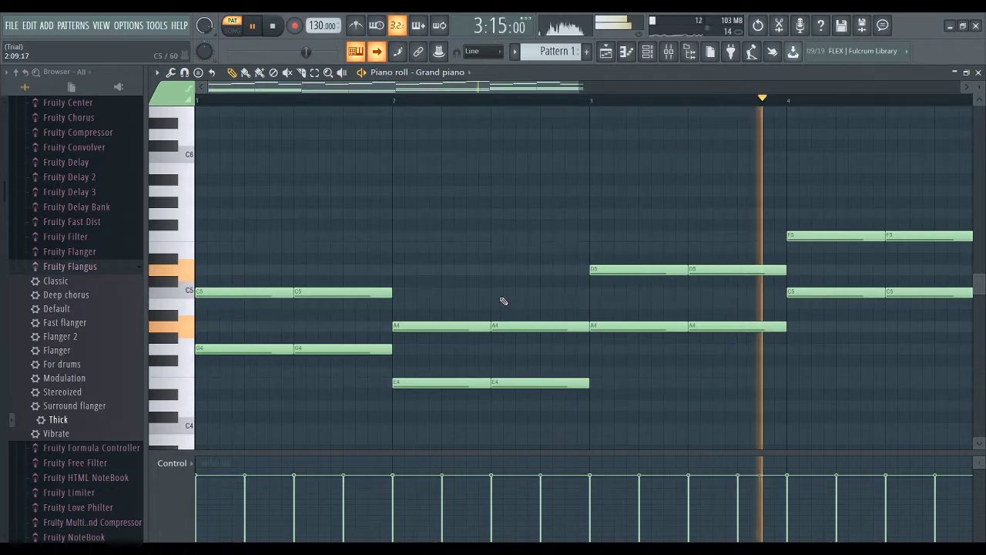
key("space")
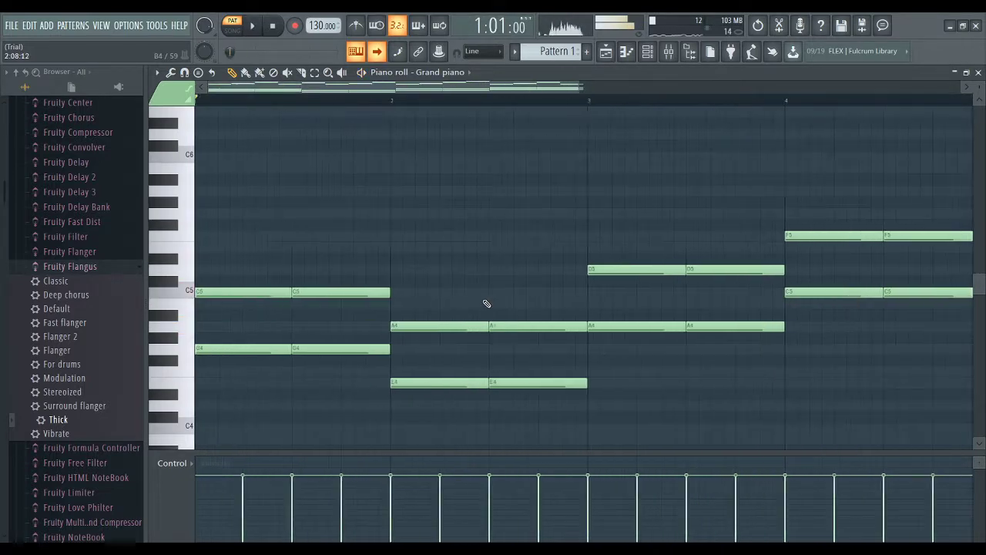
Step: Select the whole melody above the chords and move it down one semitone
scroll(483, 303, "up", 4)
left_click_drag(270, 180, 881, 333)
scroll(447, 288, "down", 2)
scroll(320, 293, "up", 1)
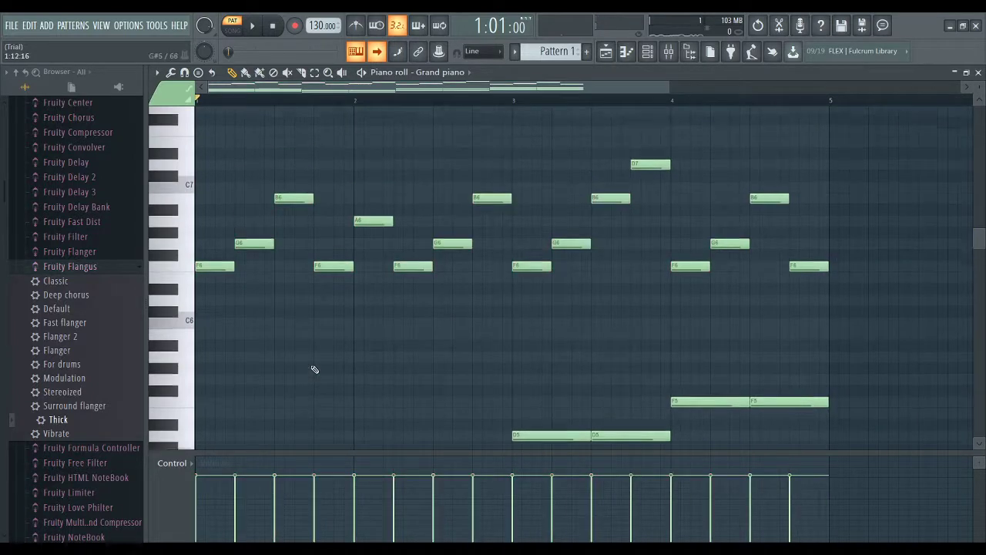
left_click_drag(211, 151, 841, 360)
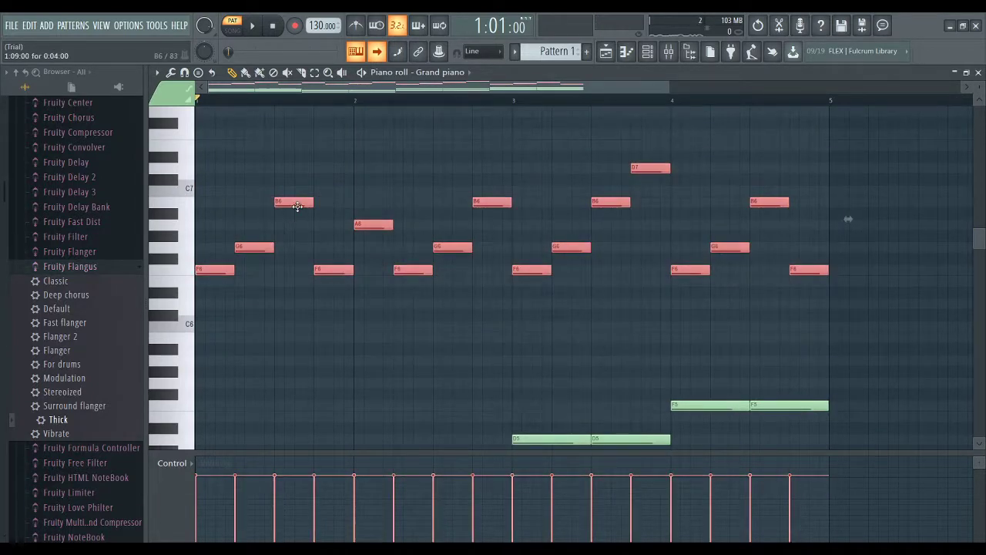
key("Down")
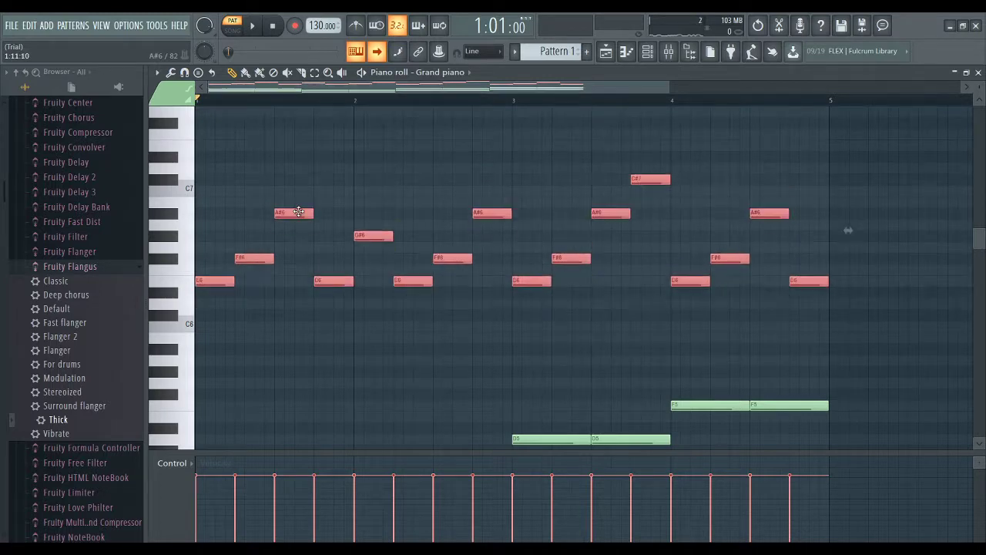
Step: Retune bar 1's third melody note to A6, bar 2 to G6 E6 G6 A6 and bar 3 to E6 G6 A6 B6, checking by playback
left_click(280, 210)
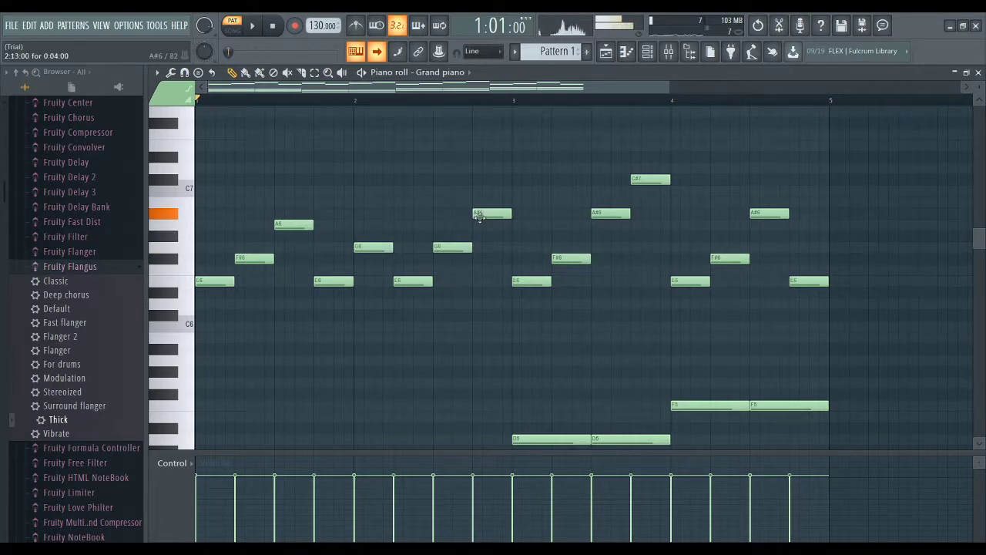
key("space")
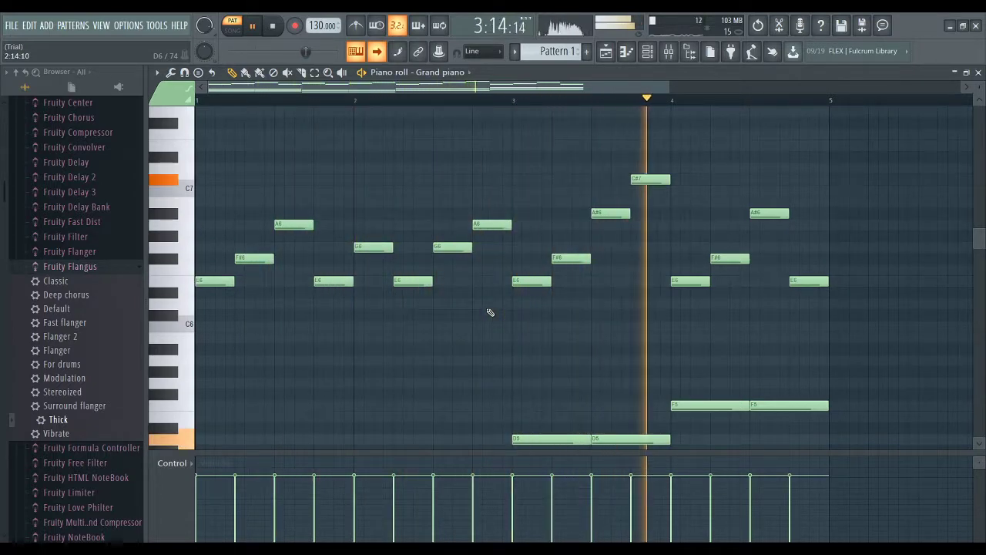
key("space")
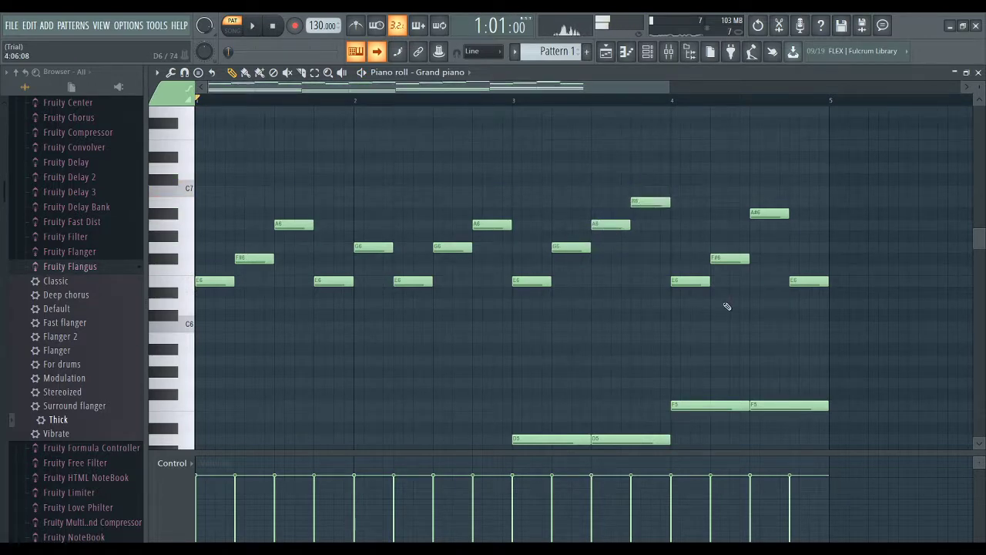
Step: Set bar 4's second melody note to G6 and its third to A6, and play the pattern
key("space")
key("space")
key("space")
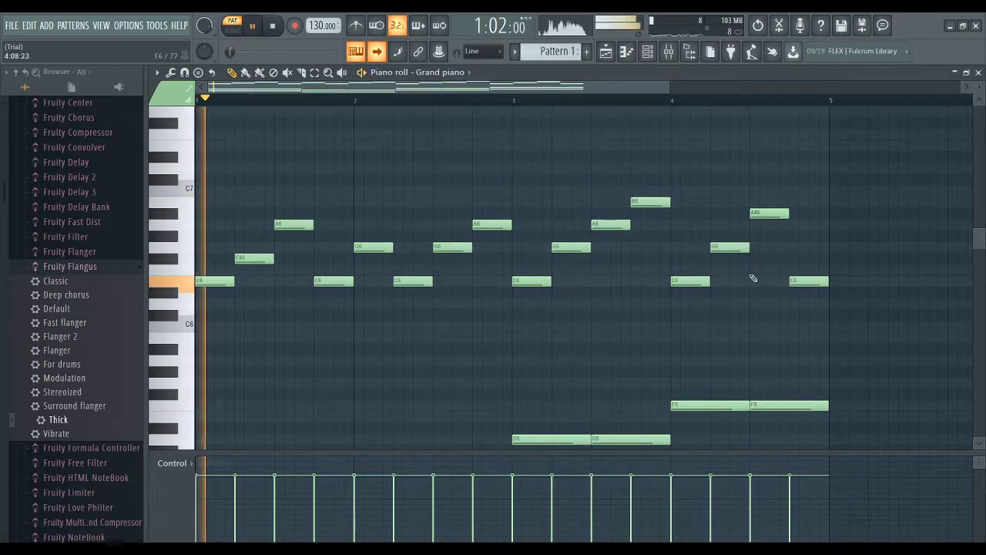
left_click_drag(763, 214, 767, 229)
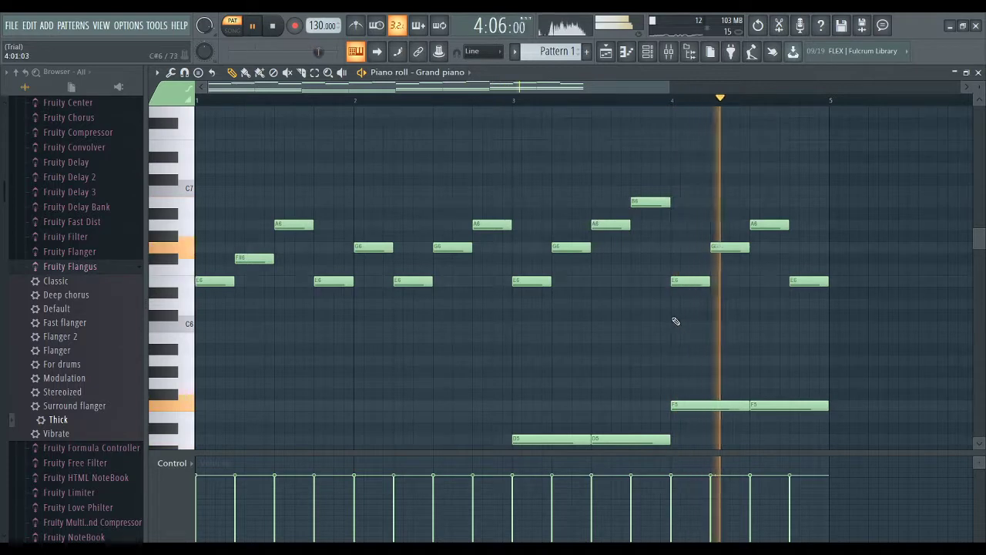
key("space")
Step: Lower bar 3's last melody note to G6 and play the pattern, lower it further to F6 and play again
left_click_drag(655, 212, 655, 257)
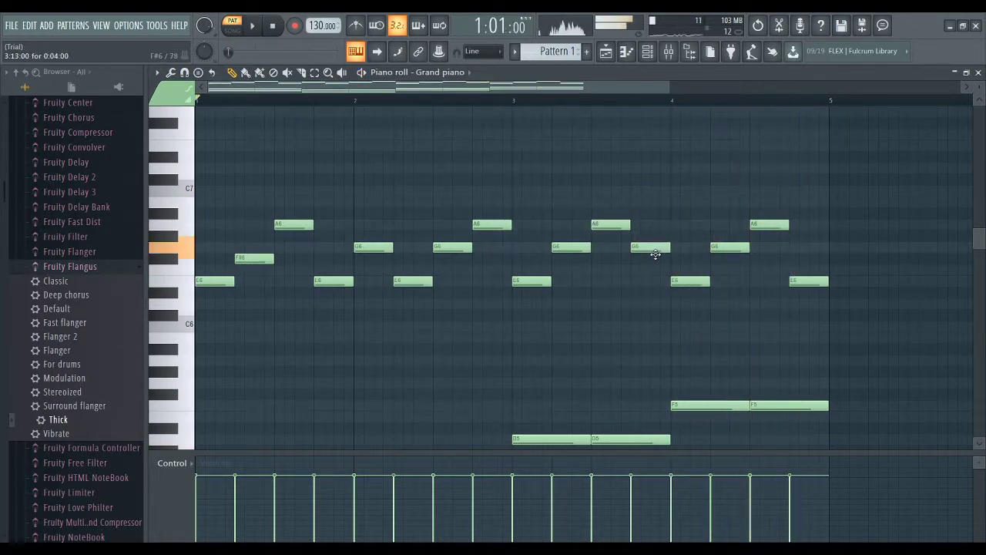
key("space")
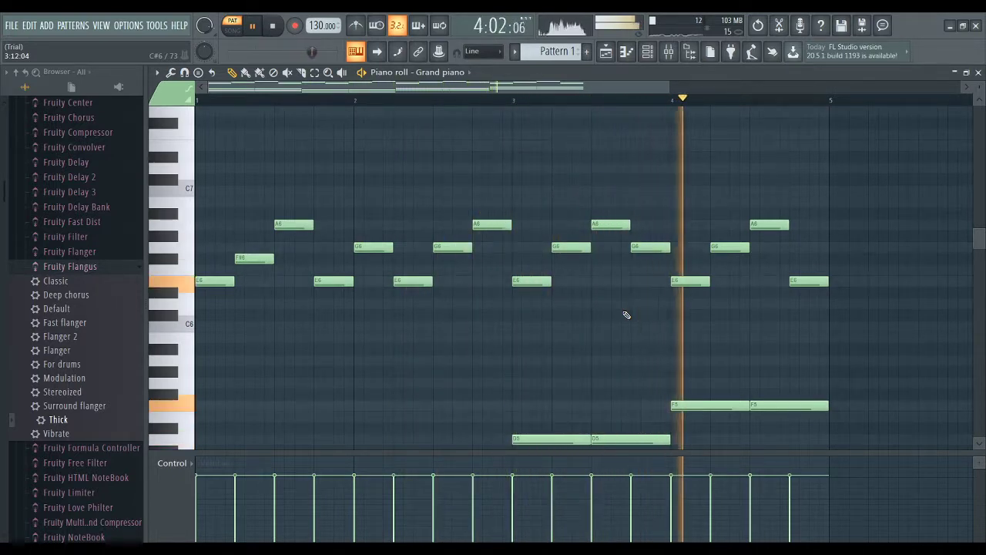
key("space")
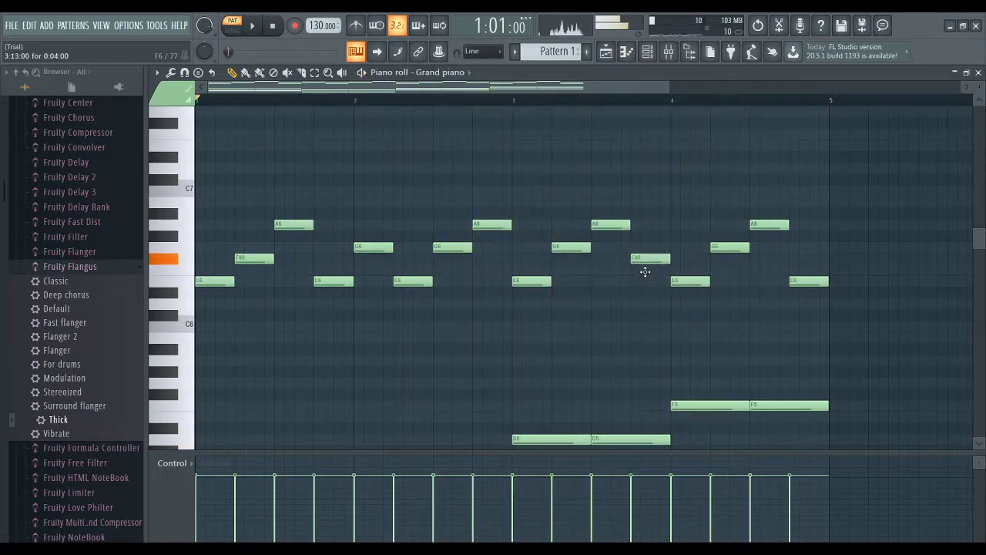
key("space")
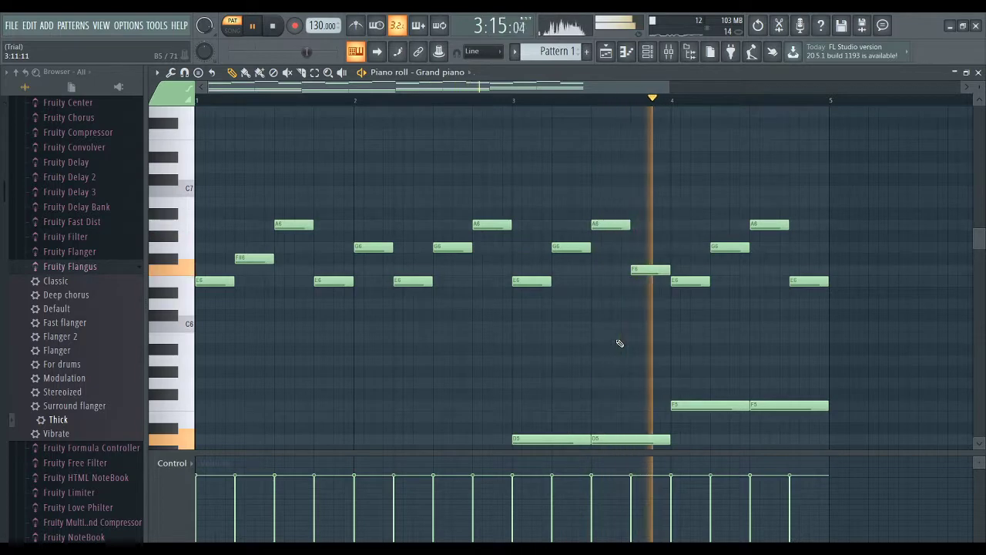
Step: Lower bar 4's last melody note to D6 and raise bar 1's second melody note to G6, playing the pattern after each change
key("space")
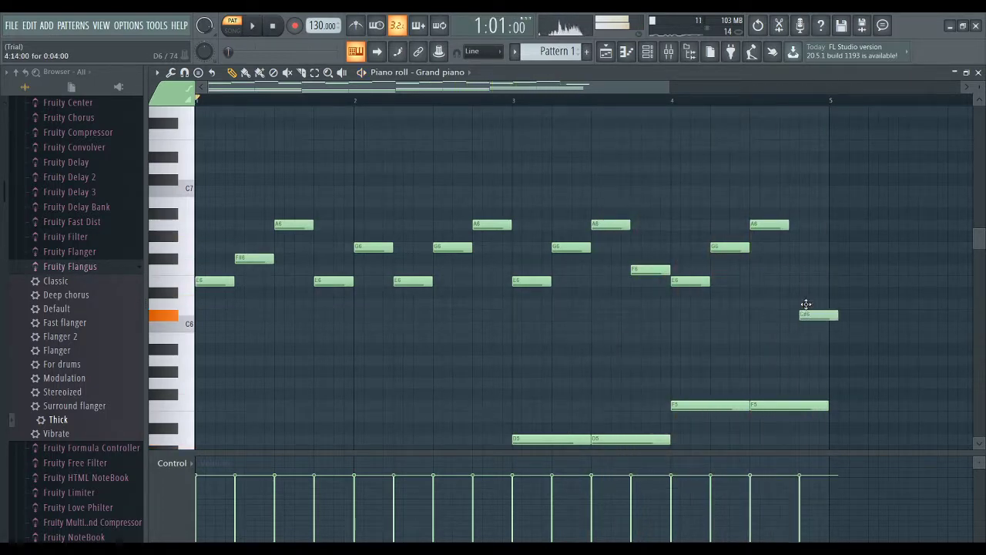
key("space")
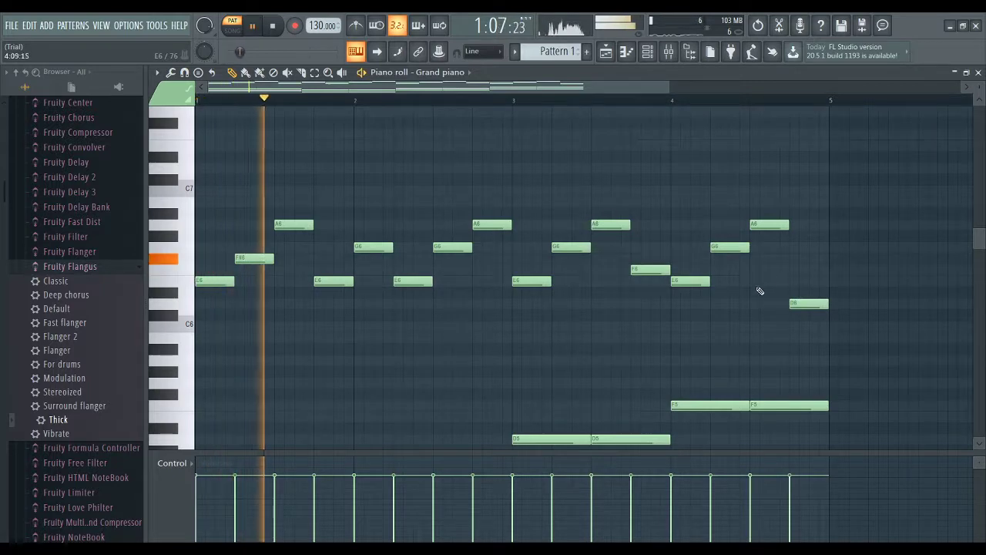
key("space")
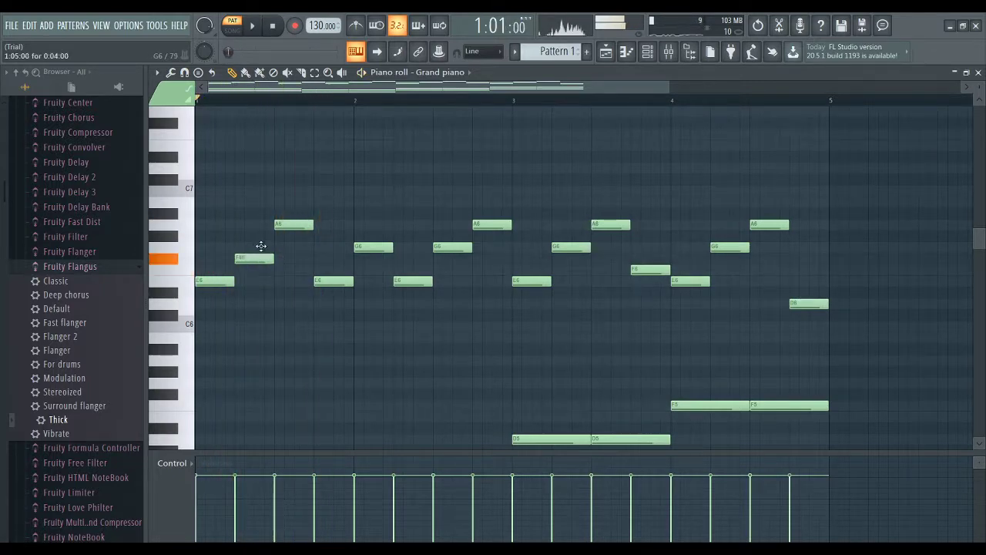
left_click_drag(261, 246, 261, 246)
key("space")
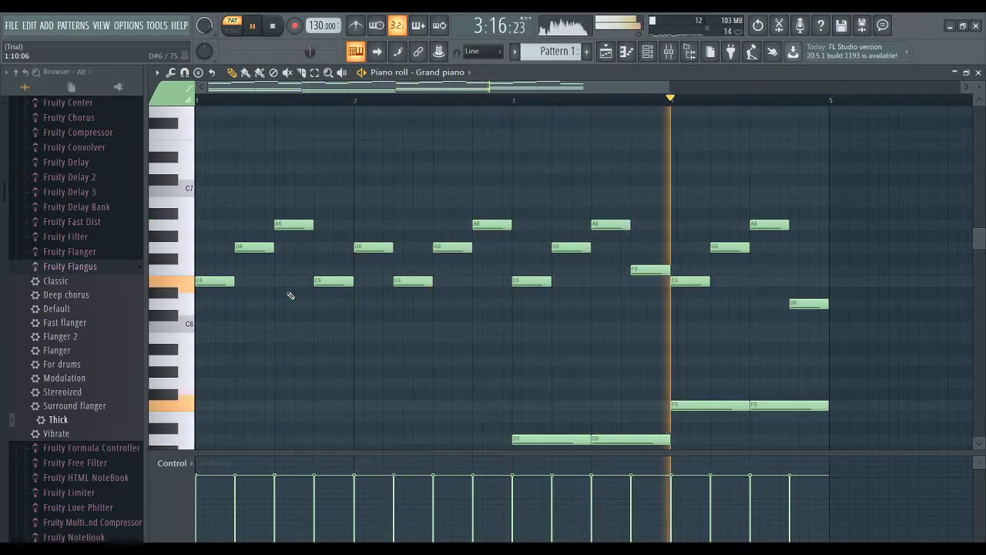
Step: Shorten bar 4's G6 melody note to an eighth of a bar, add an equally long F6 directly after it, and play from bar 3
key("space")
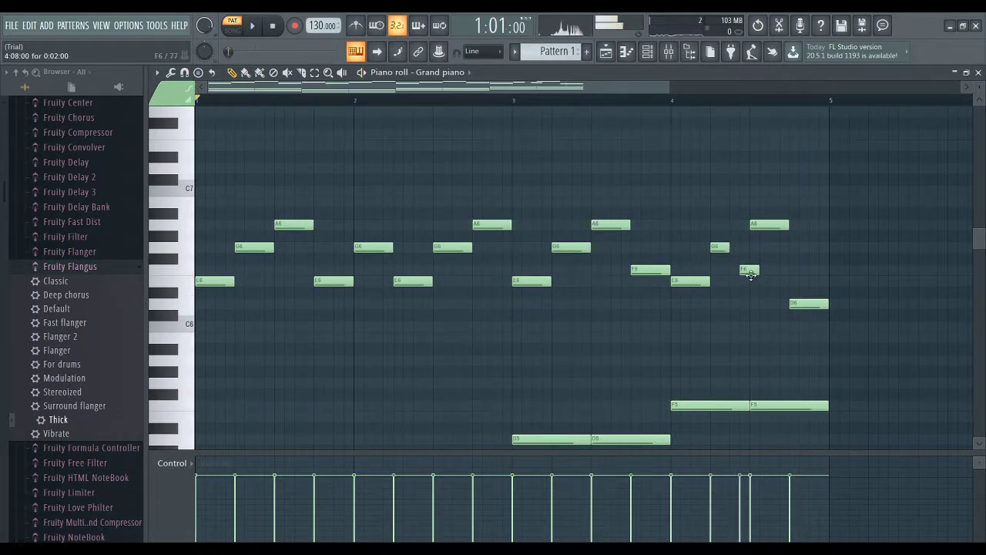
left_click(655, 100)
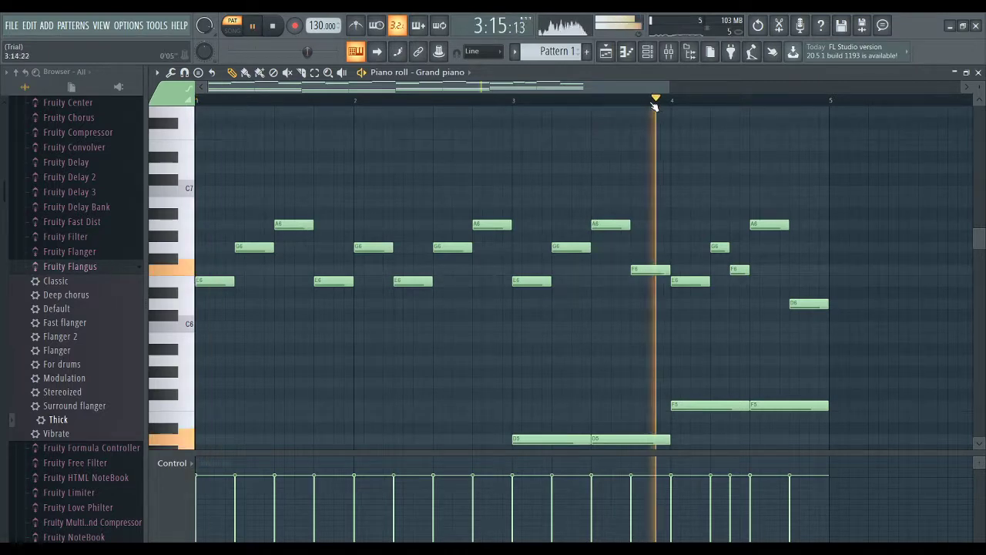
key("space")
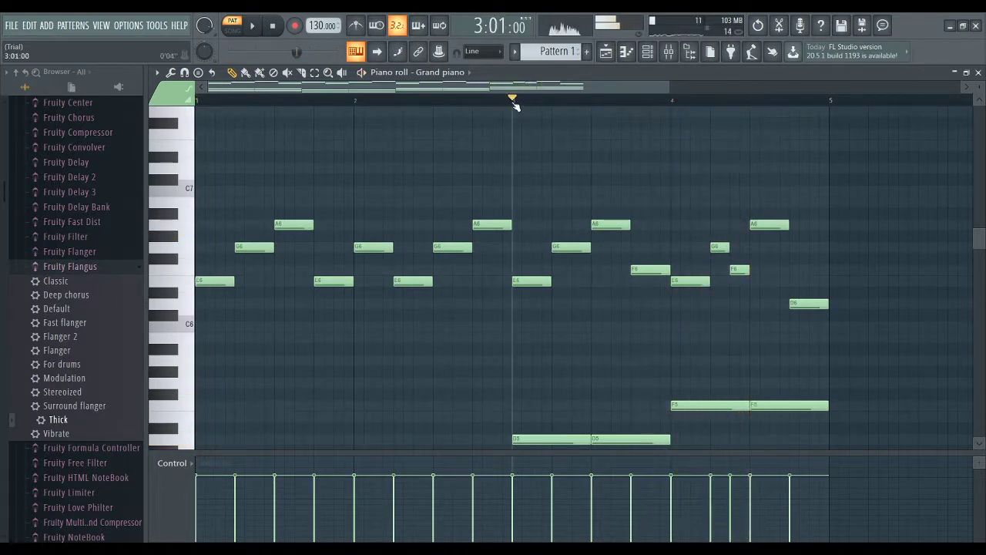
Step: Play from bar 3, split bar 2's third melody note into an eighth-bar G6 followed by a B6, and play again
key("space")
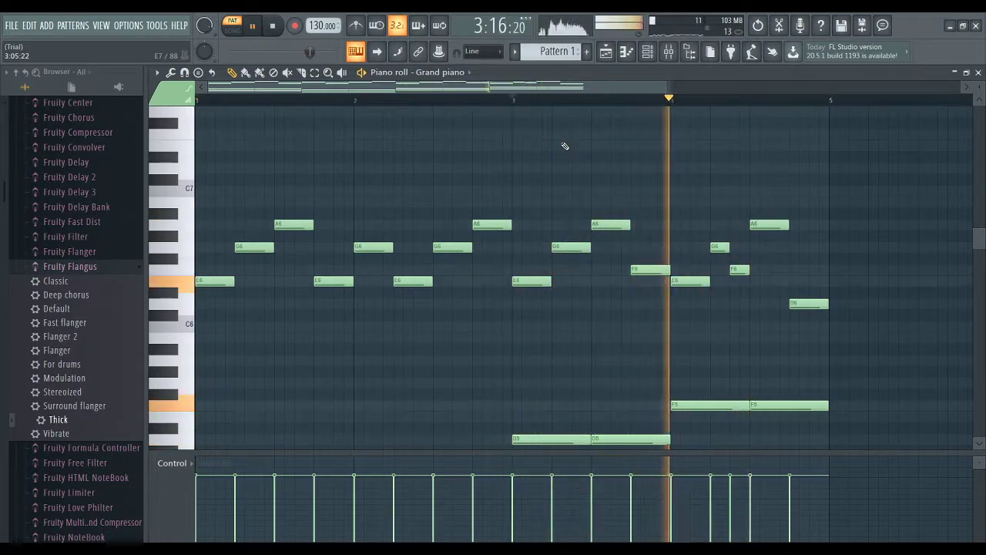
key("space")
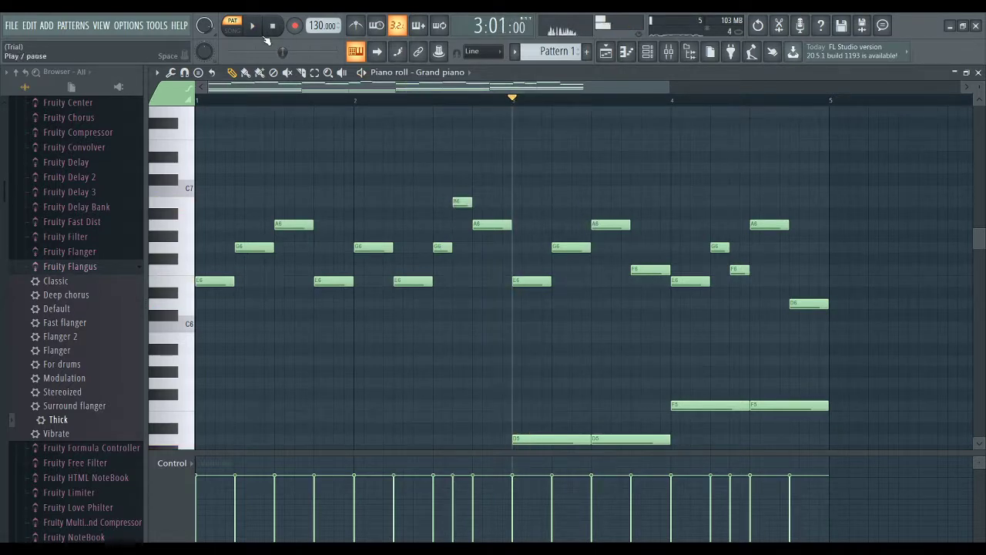
left_click(263, 36)
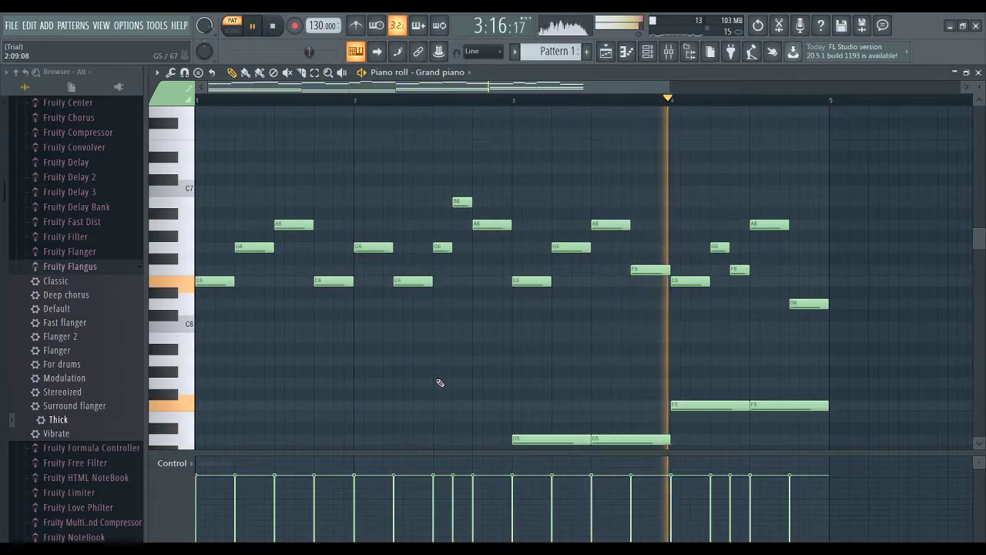
Step: Lengthen bar 4's G6 to a quarter bar, split the following A6 into eighth-bar A6 and F6 notes, and play the pattern
key("space")
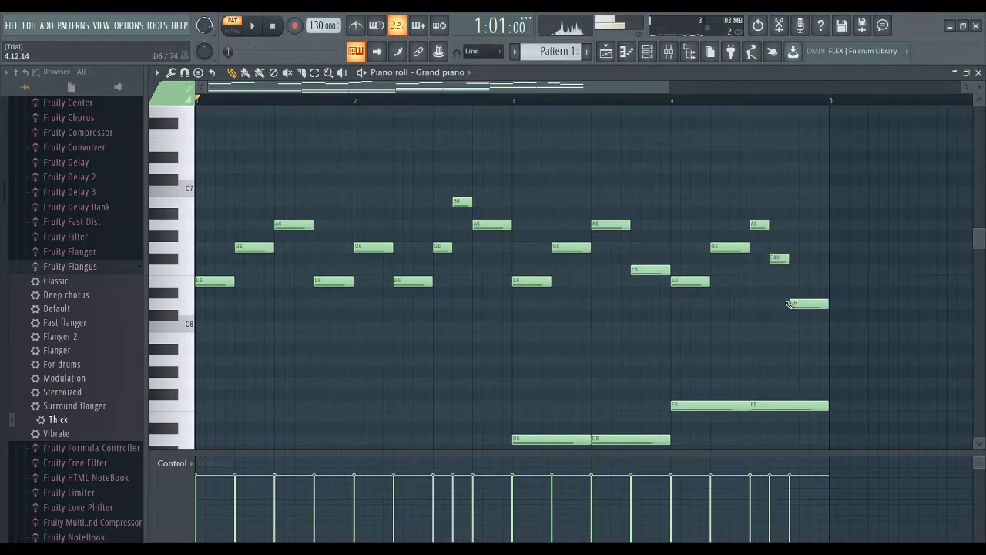
key("space")
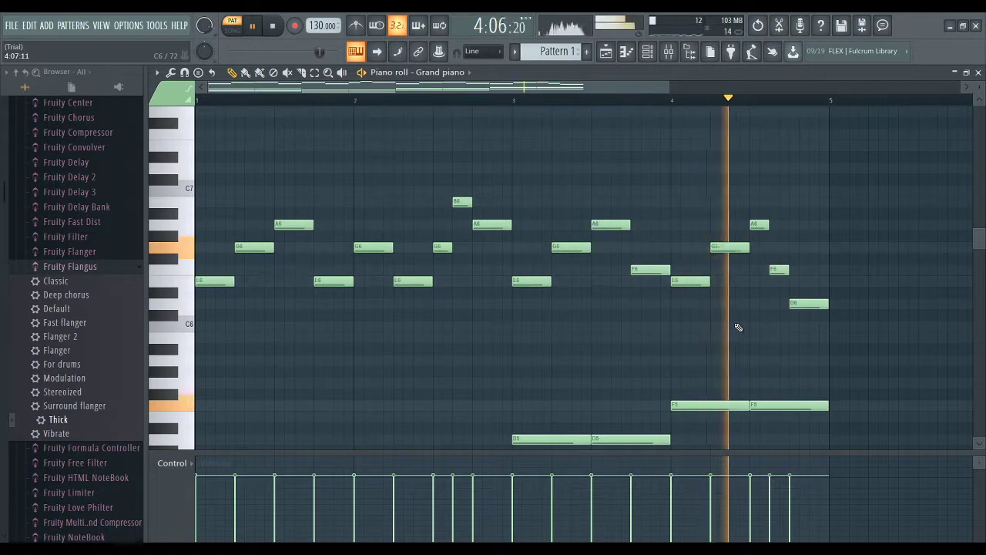
key("space")
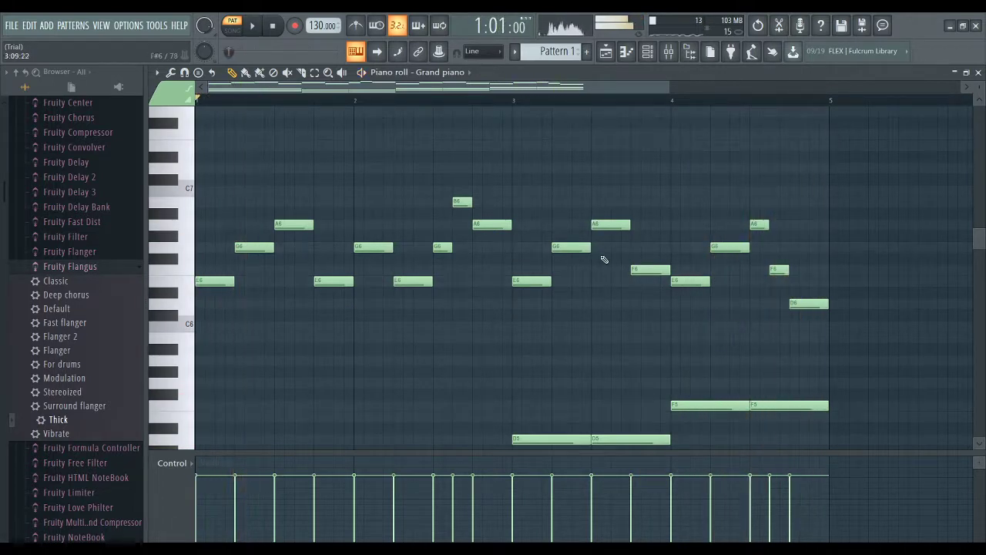
Step: Raise bar 3's second melody note to A6, set its third to G6, and play the pattern
left_click_drag(614, 224, 615, 280)
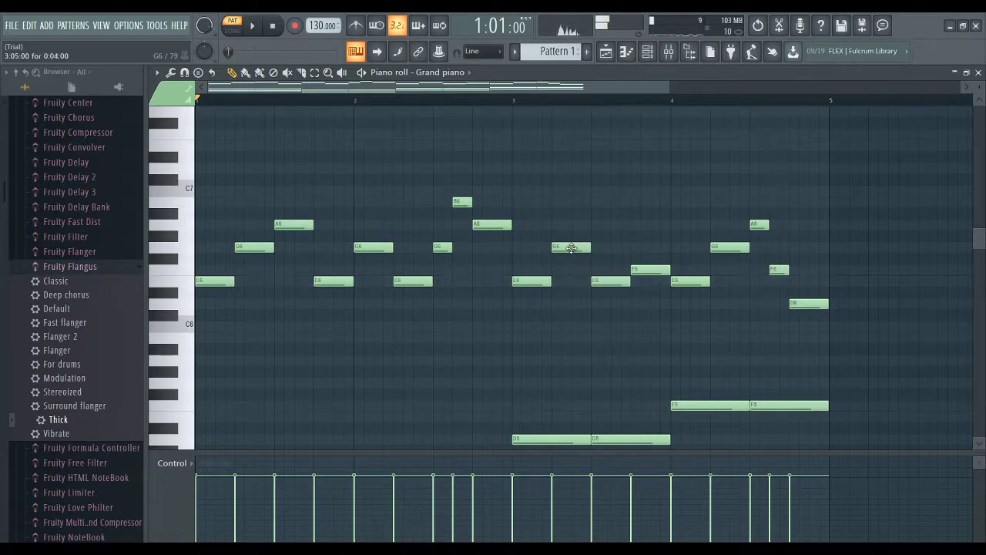
left_click_drag(571, 257, 576, 224)
left_click_drag(613, 280, 613, 247)
key("space")
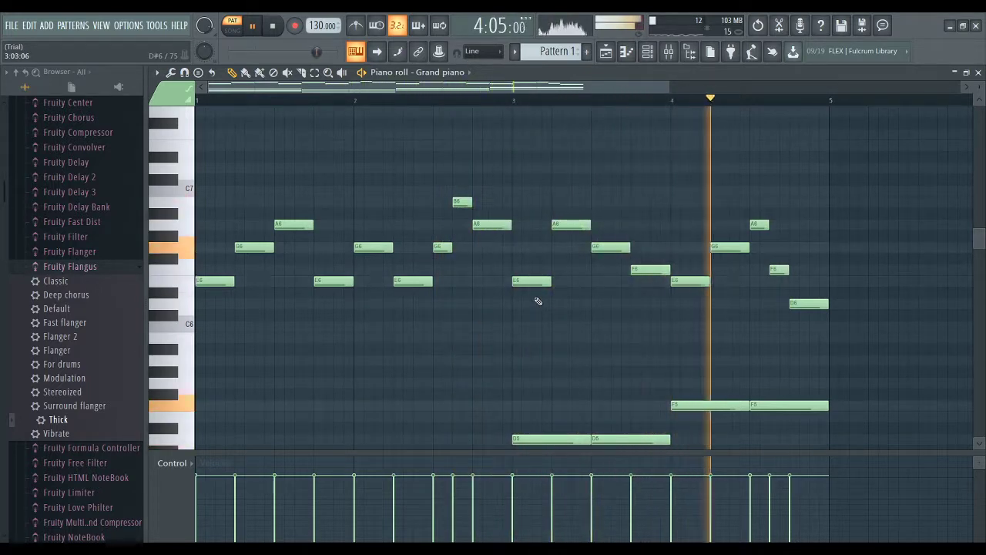
key("space")
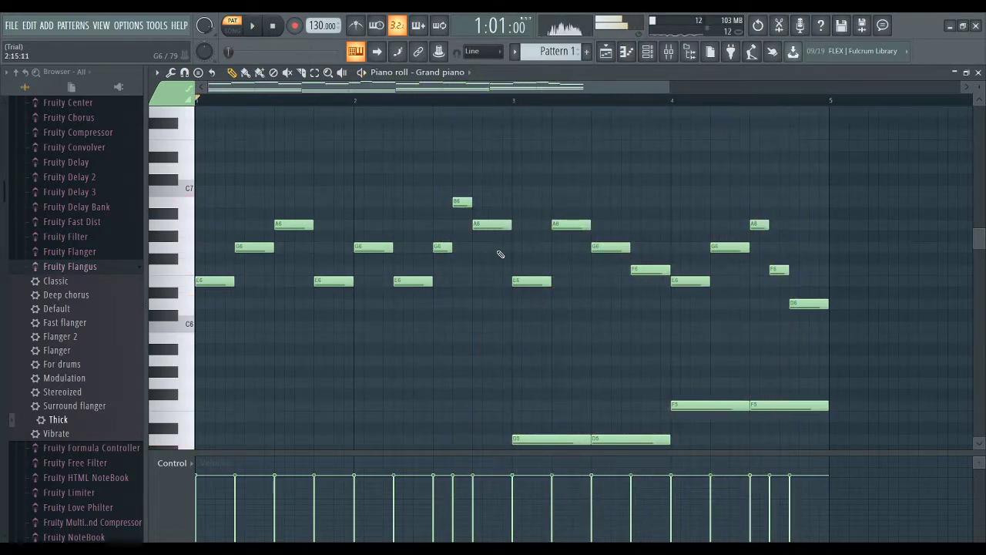
Step: Add Fruity Reeverb 2 to the first effect slot of mixer Insert 5 and raise its wet level to 88%
left_click(631, 55)
left_click(632, 57)
left_click(630, 55)
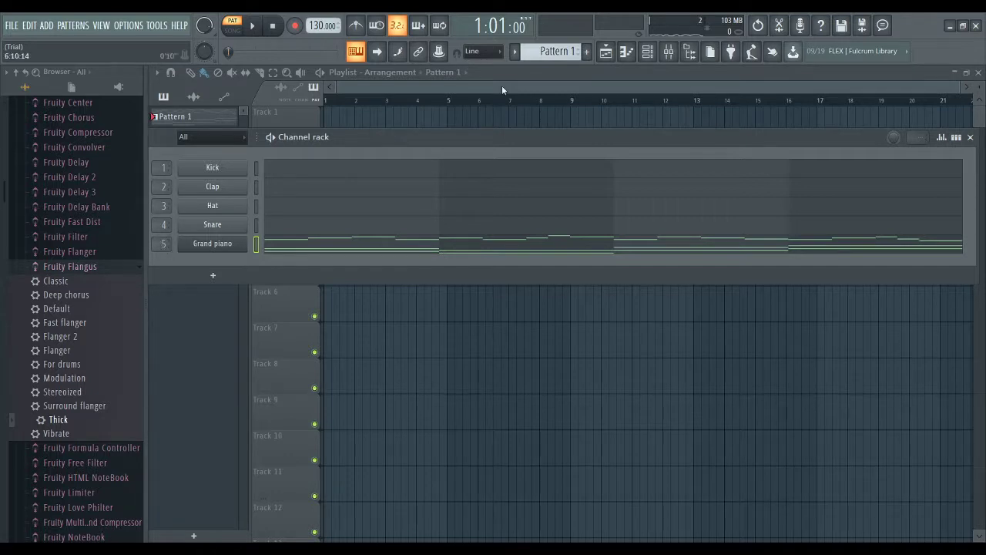
left_click(669, 52)
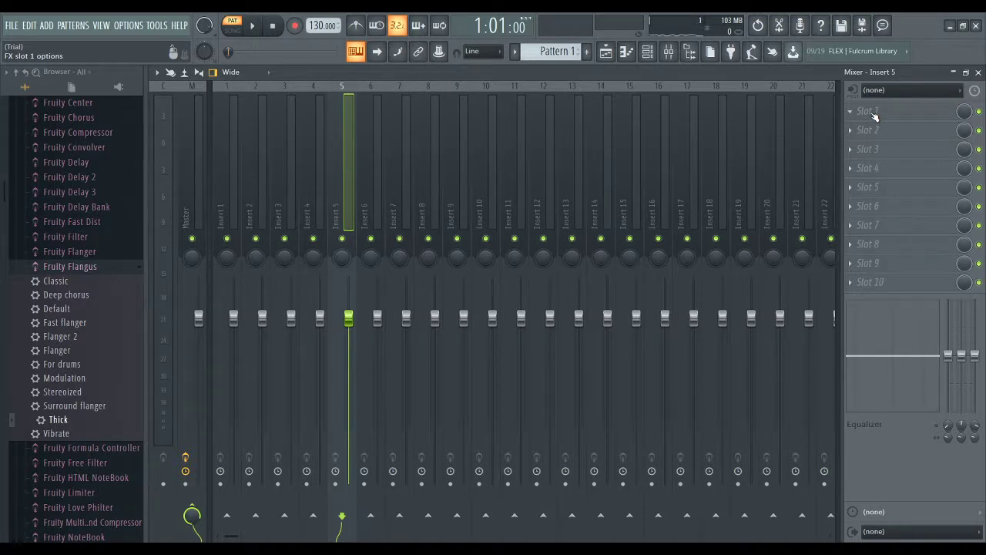
left_click(874, 113)
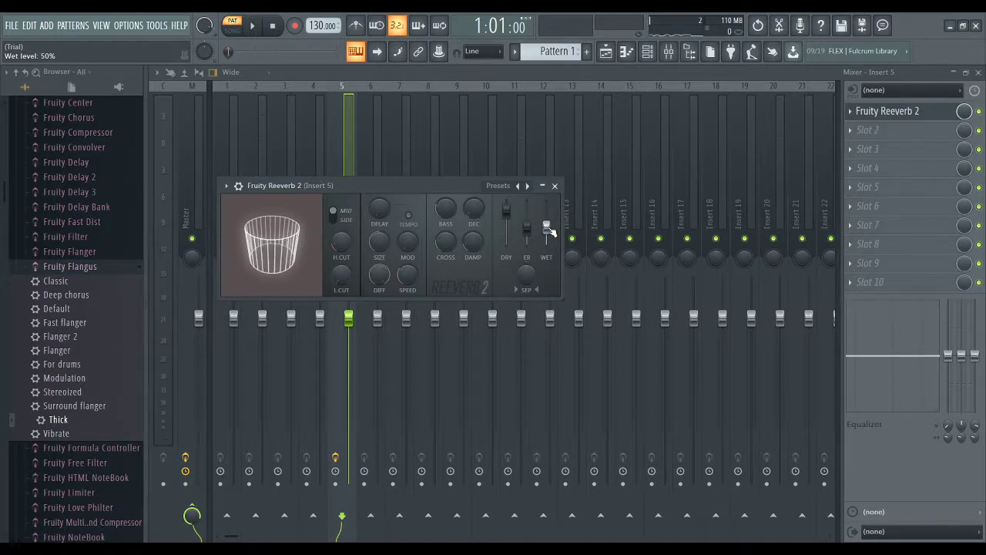
left_click_drag(547, 229, 547, 213)
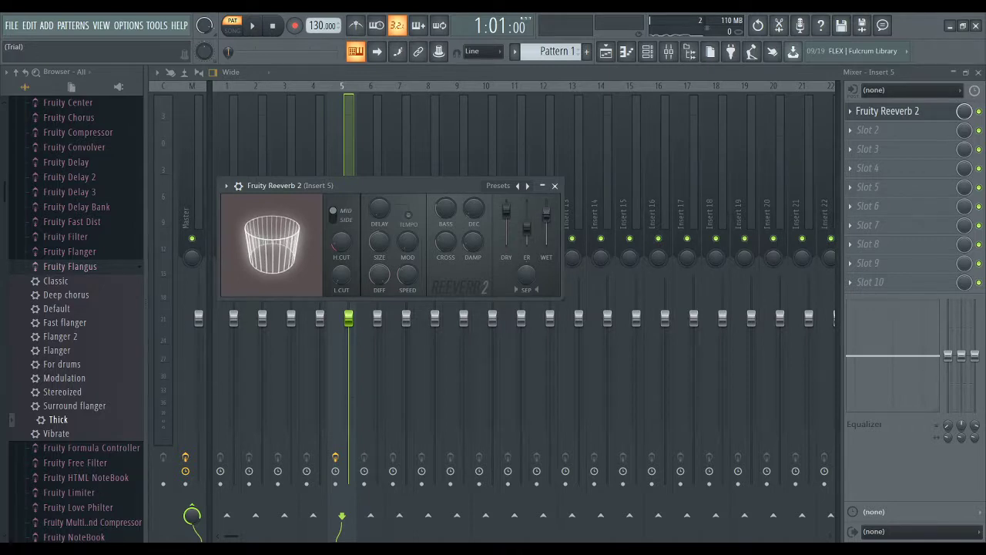
Step: Play the pattern with Fruity Reeverb 2 disabled, then re-enable it and play again to compare the sound
left_click(978, 112)
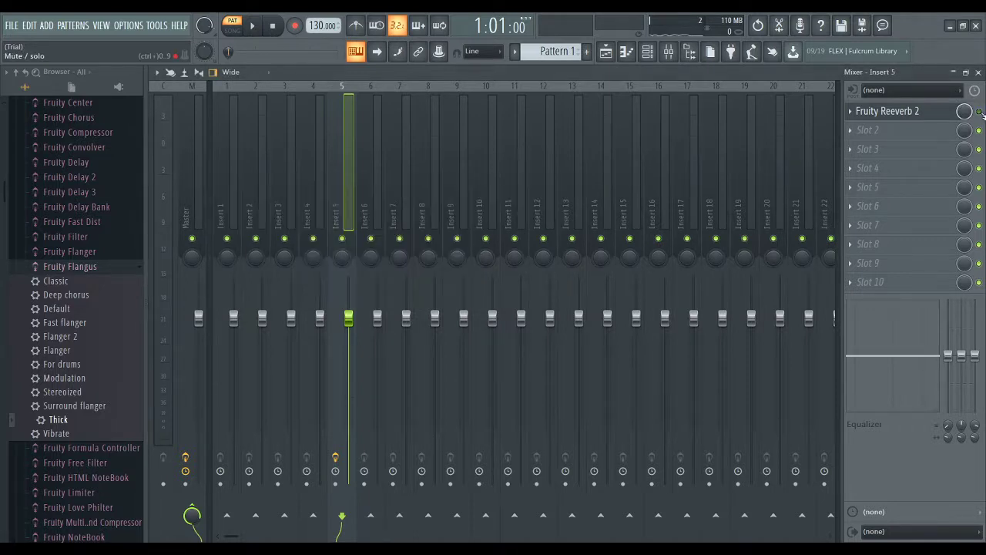
key("space")
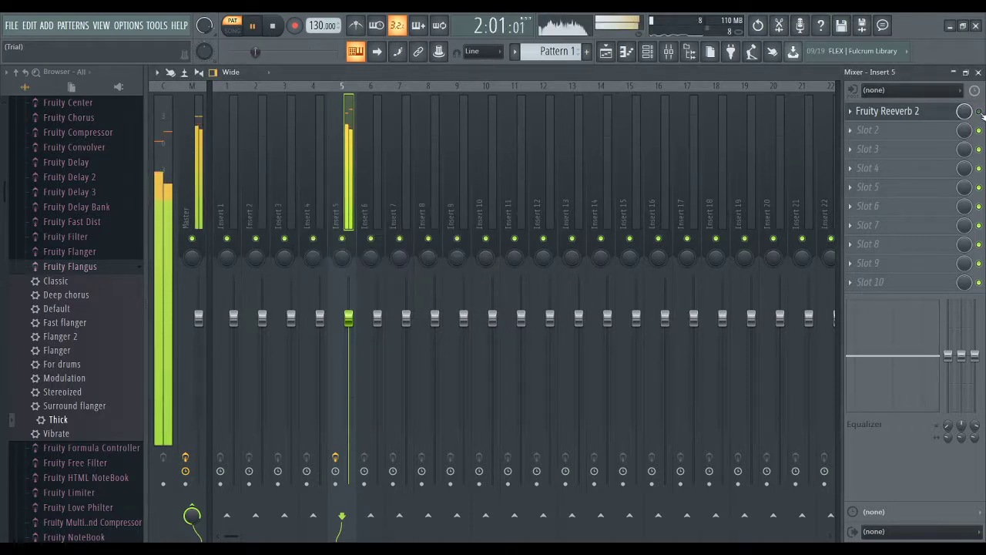
key("space")
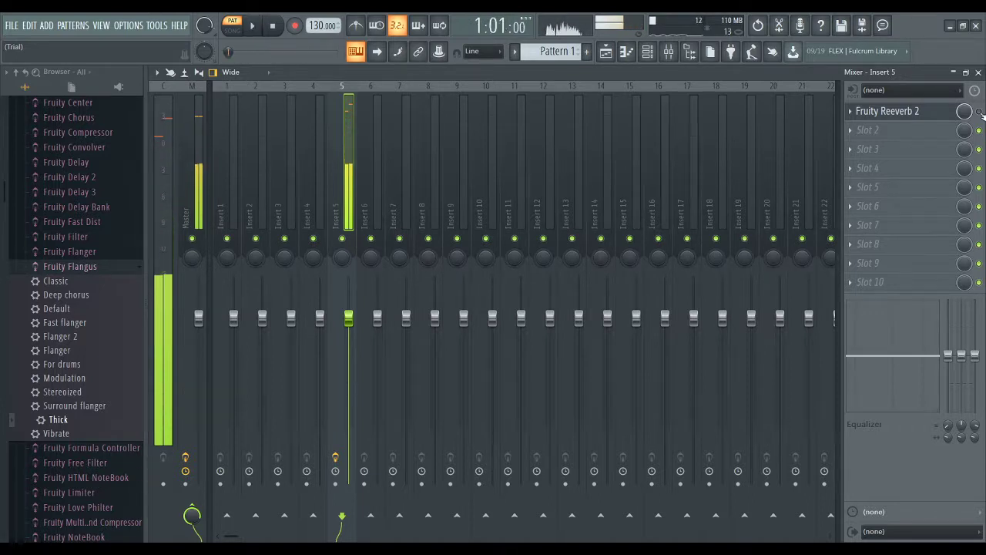
key("space")
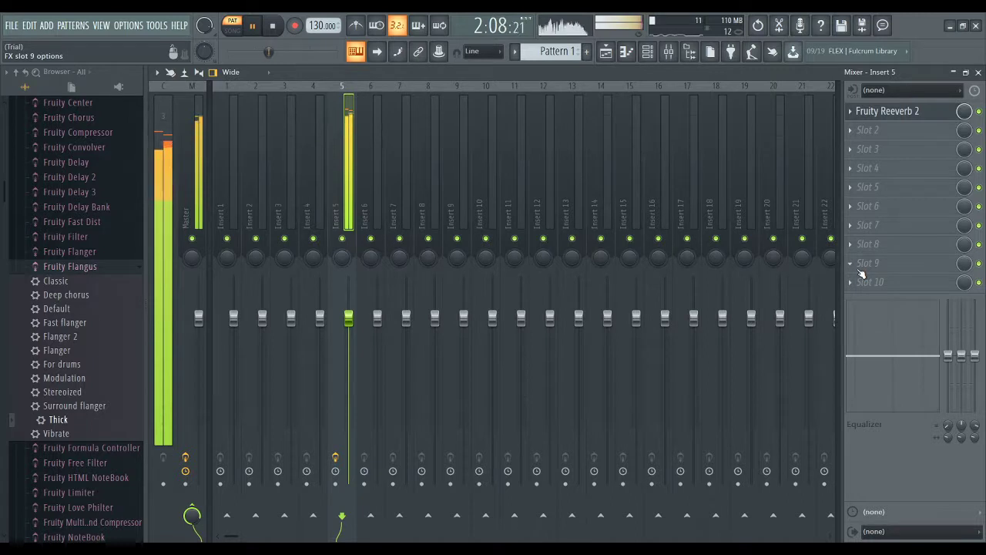
key("space")
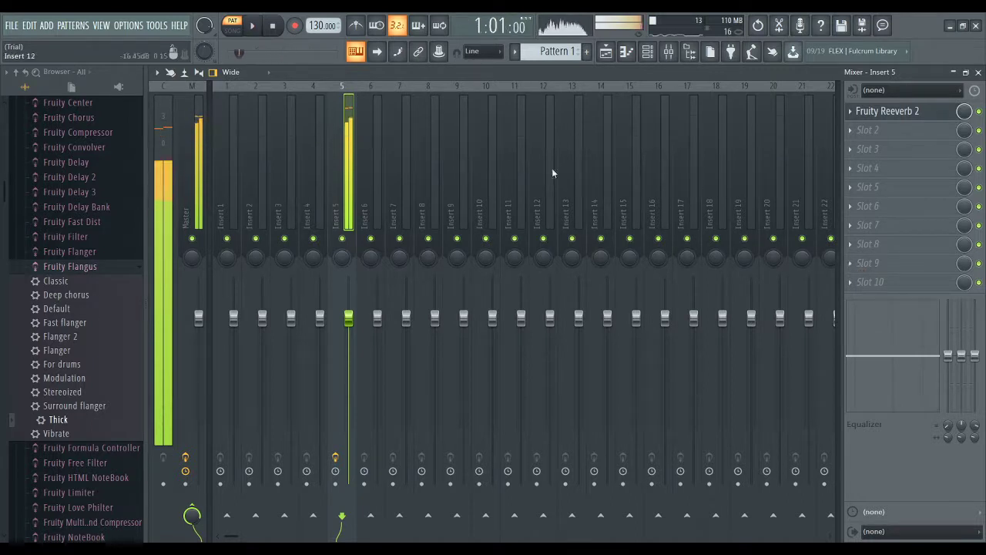
Step: Raise Fruity Reeverb 2's wet level slightly further, play the pattern and close the reverb window
left_click(910, 111)
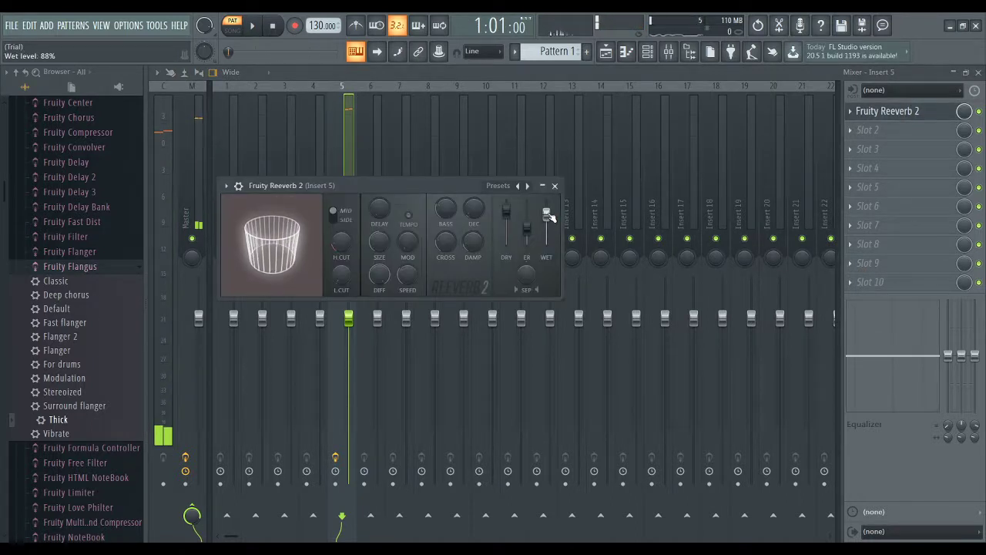
left_click_drag(547, 213, 546, 207)
key("space")
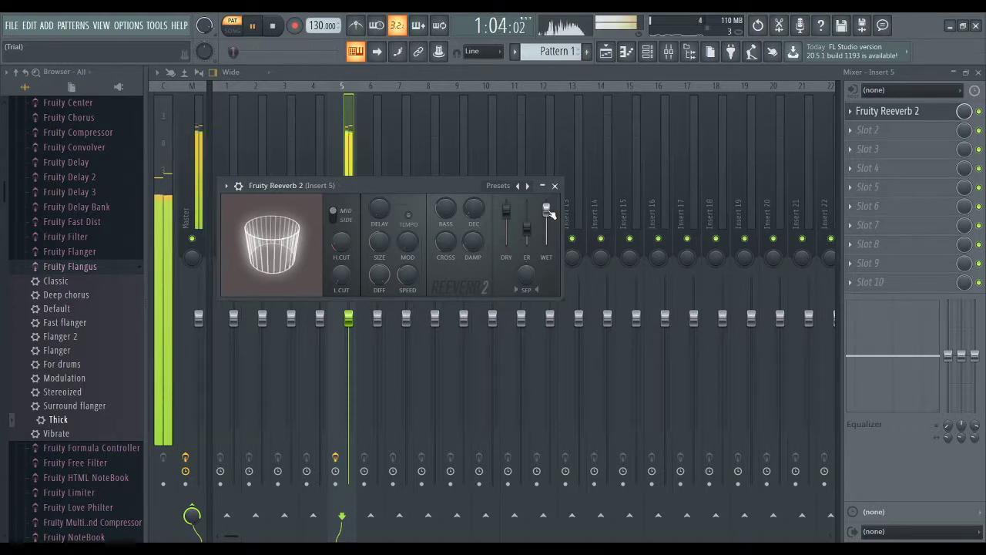
left_click(555, 186)
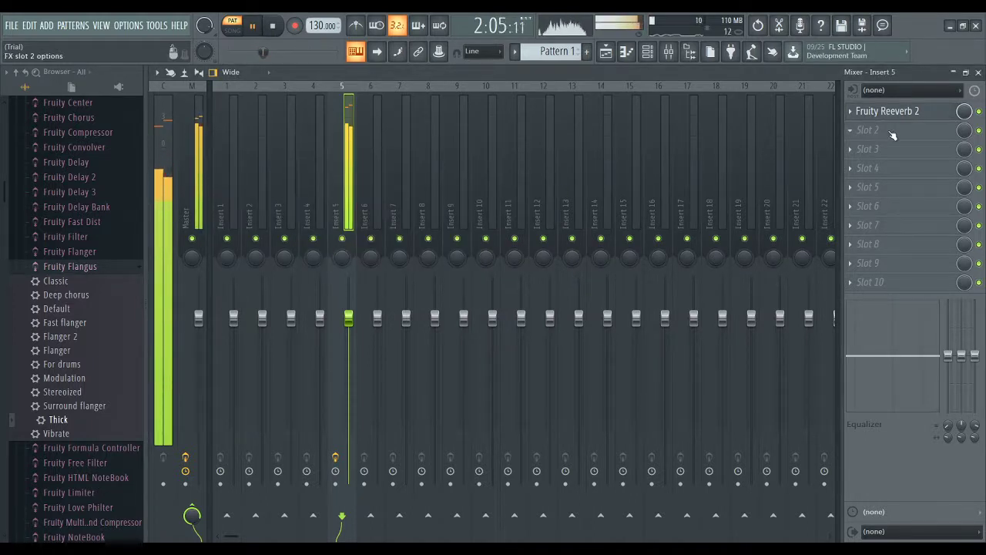
key("space")
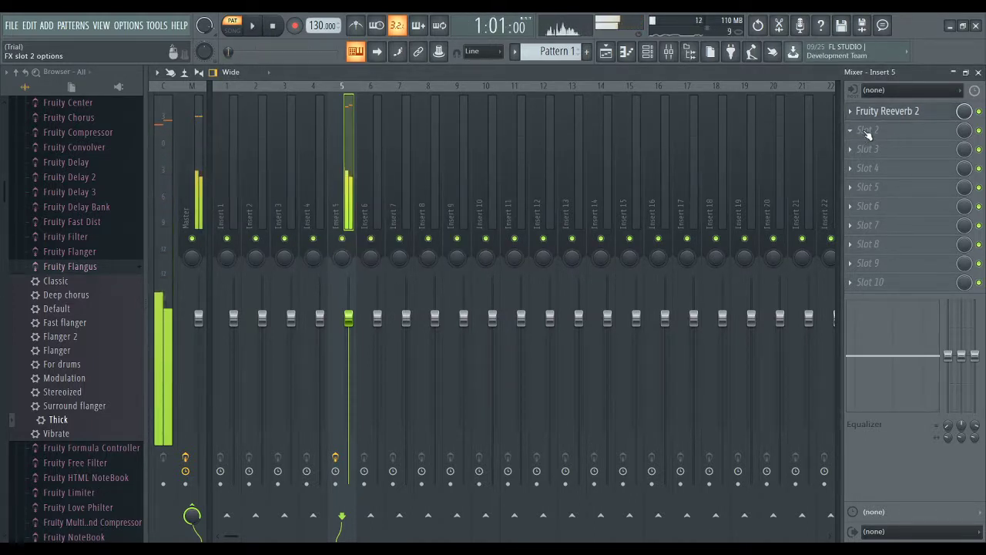
Step: Add Fruity parametric EQ 2 to Insert 5's second effect slot and play the pattern to examine its frequency spectrum
left_click(865, 130)
left_click(848, 220)
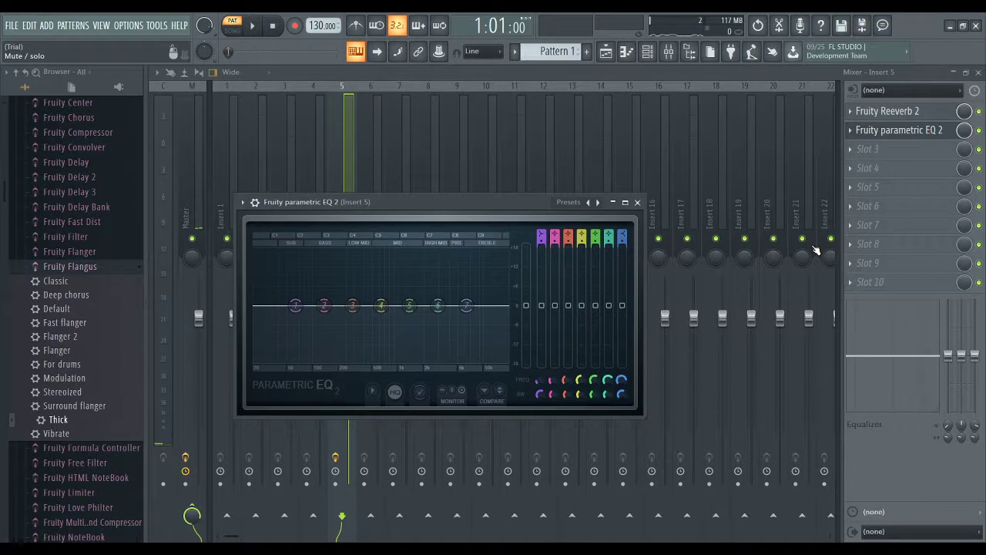
key("space")
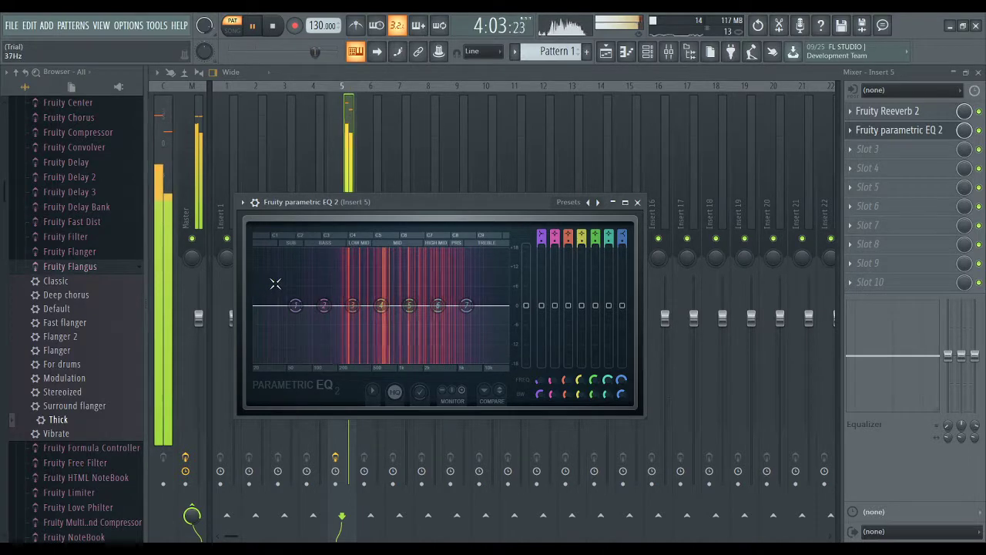
key("space")
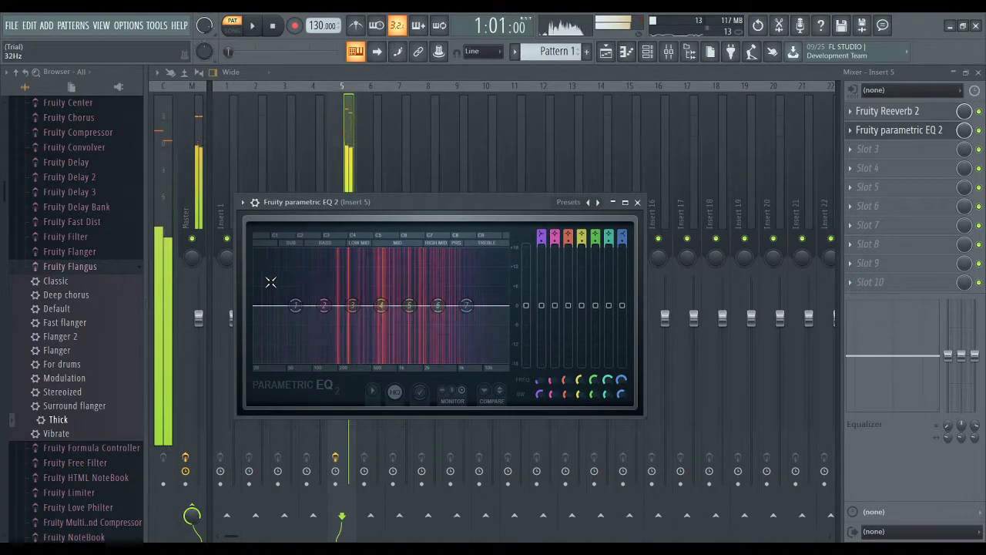
key("space")
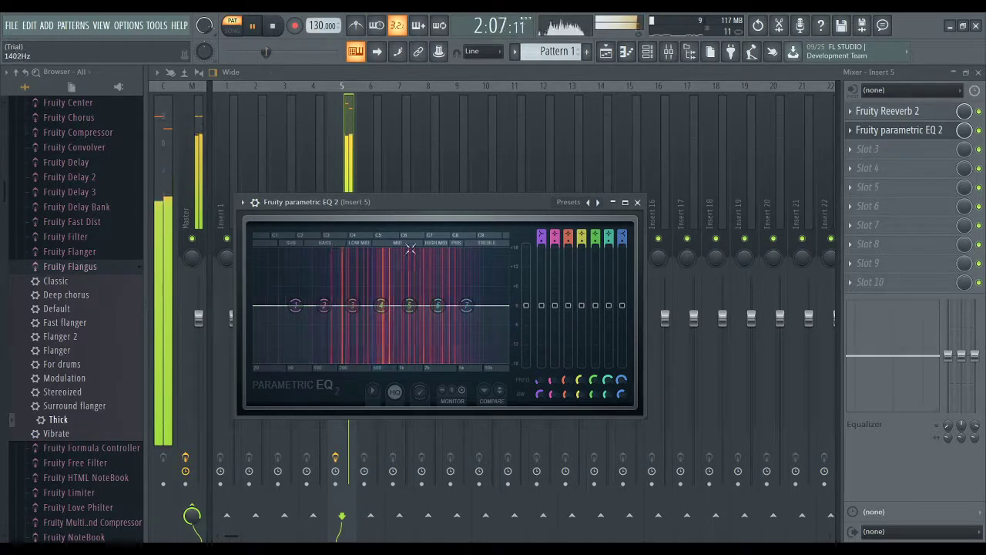
key("space")
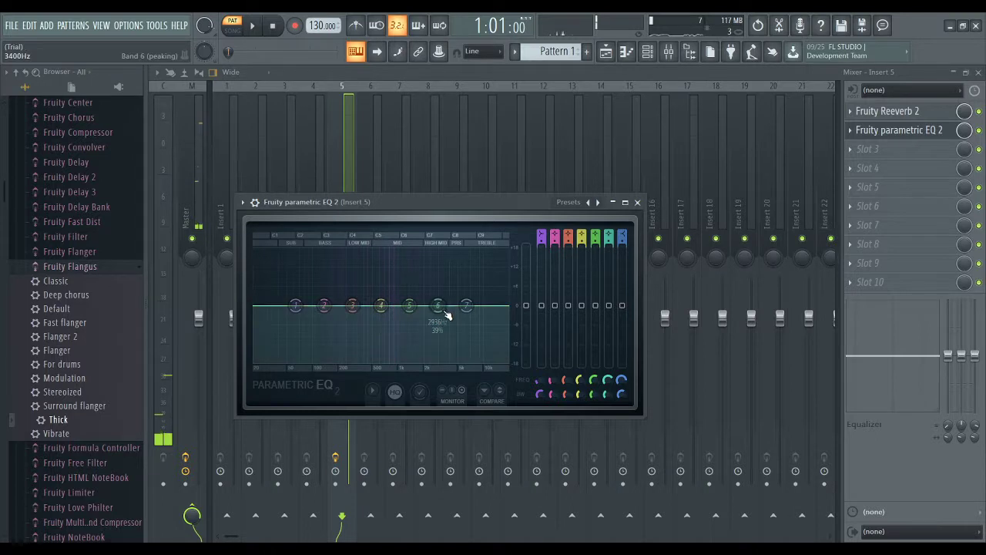
Step: Boost EQ band 6 by about 7.1 dB at 2936 Hz, cut bands 2 and 4, and play the pattern
left_click_drag(441, 307, 440, 287)
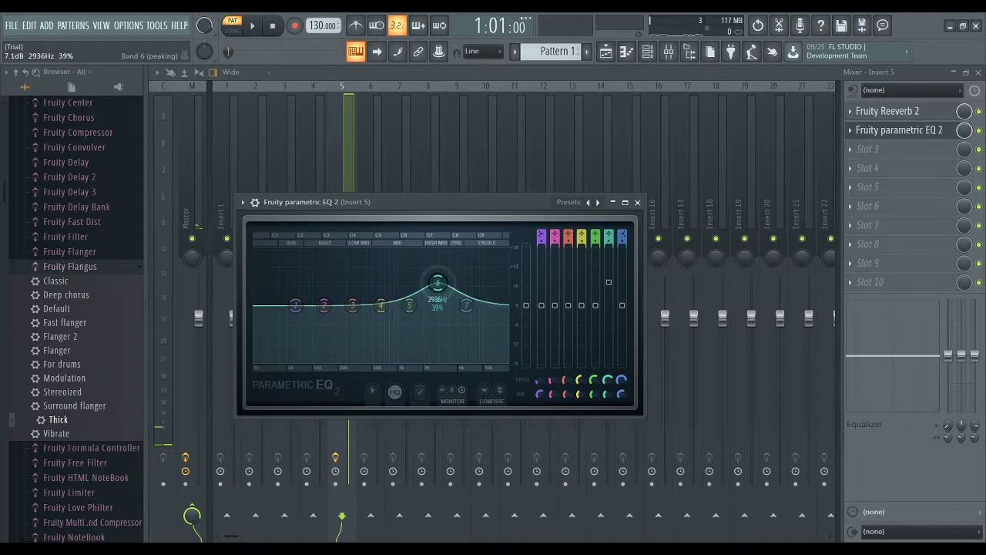
left_click_drag(323, 310, 327, 331)
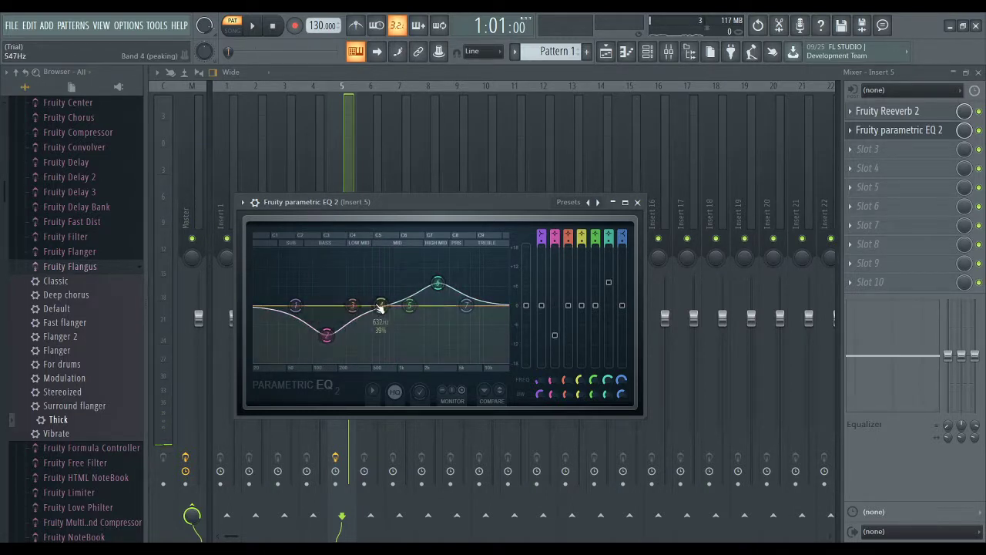
key("space")
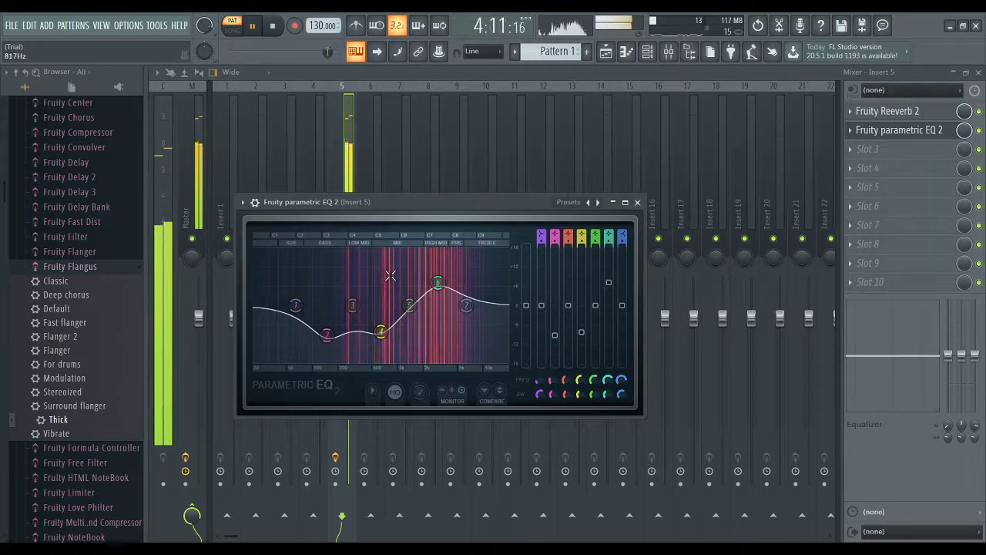
key("space")
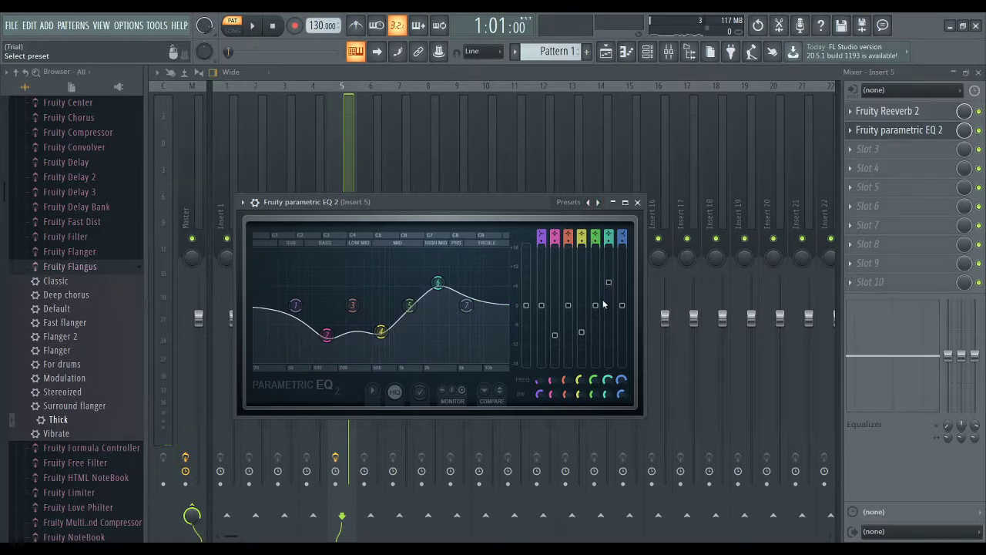
Step: Play the pattern while auditioning EQ presets including Tight Drum Sizzle and Vocal Presence, load the Default preset and stop playback
left_click(588, 202)
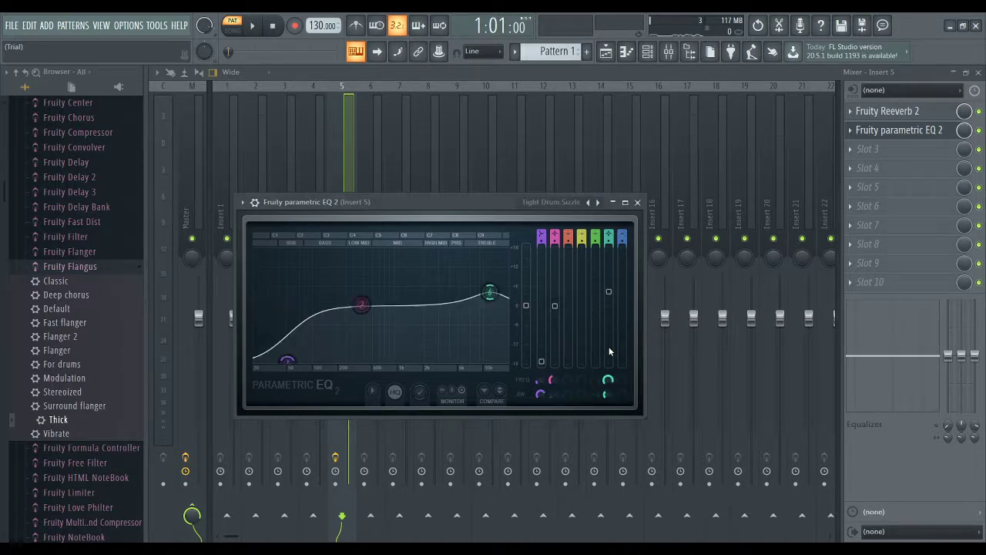
key("space")
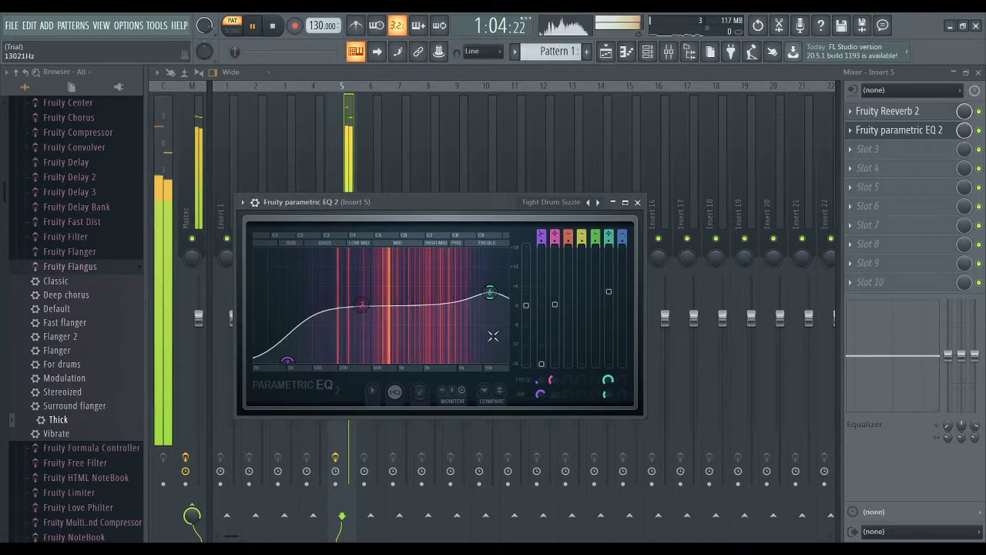
key("Escape")
left_click(599, 204)
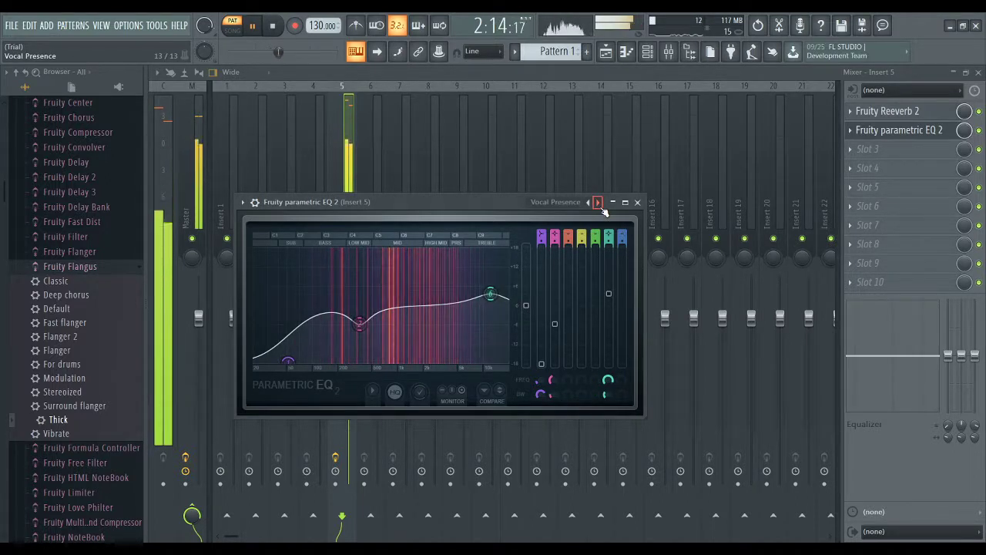
left_click(599, 202)
left_click(598, 203)
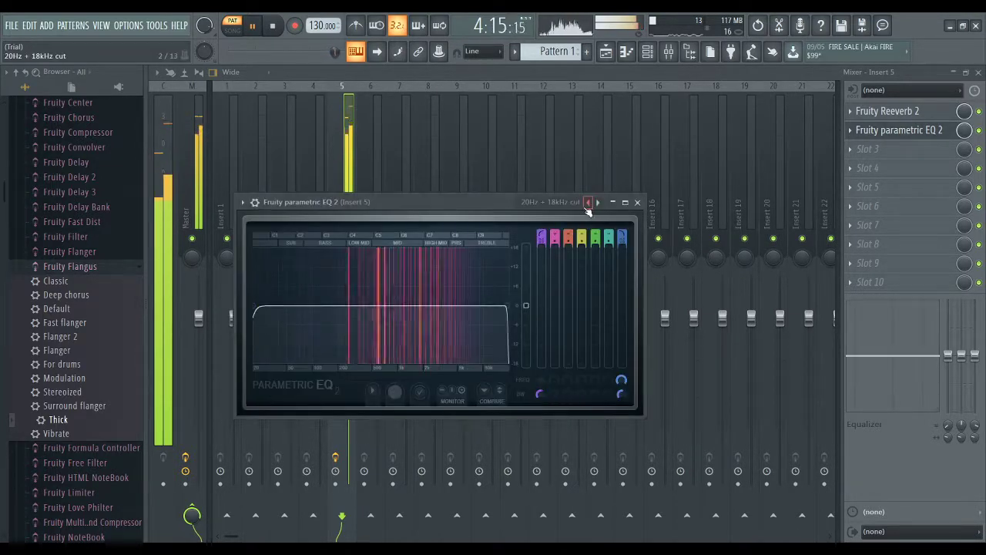
left_click(589, 204)
key("space")
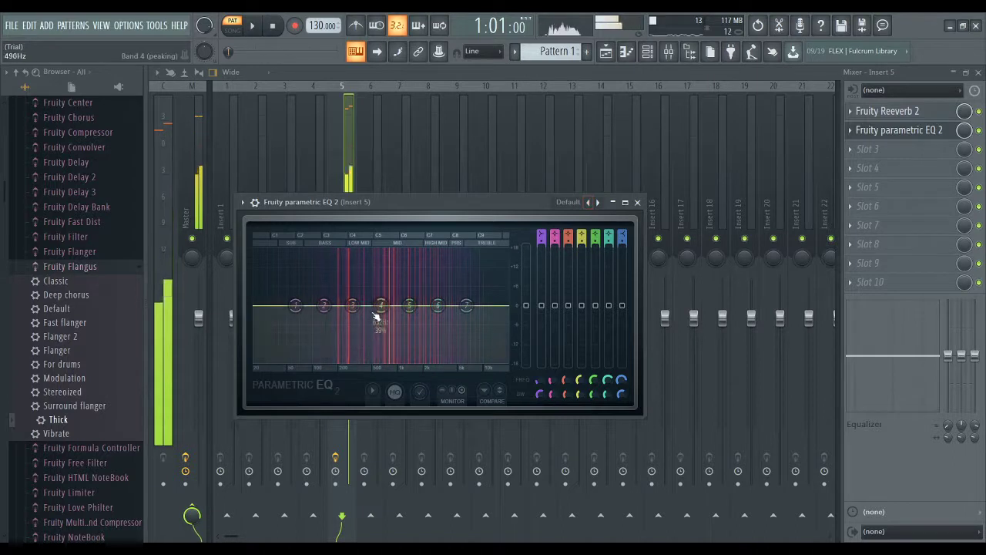
Step: Cut EQ bands 2 and 4, boost band 6, and play the pattern
left_click_drag(324, 306, 324, 340)
left_click_drag(380, 305, 382, 329)
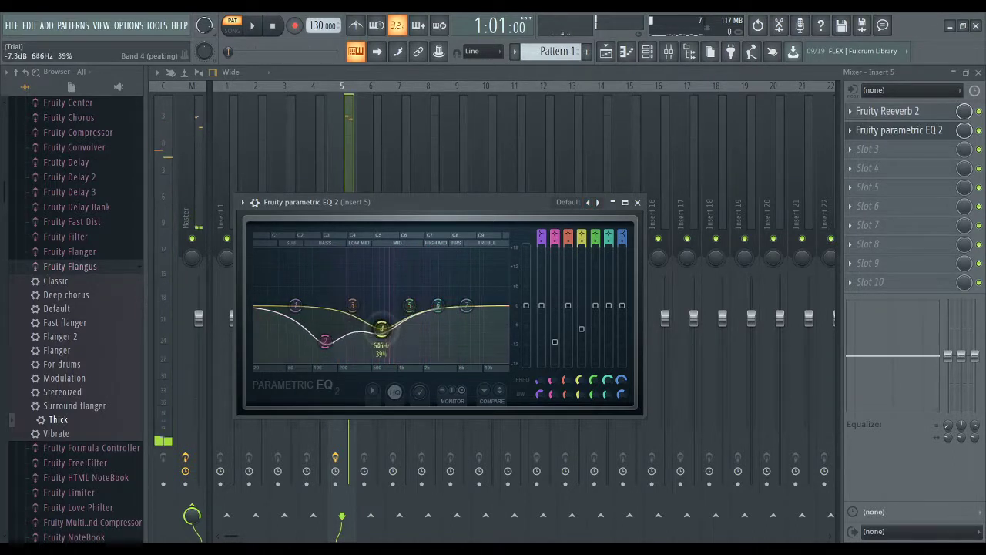
left_click_drag(444, 290, 441, 282)
key("space")
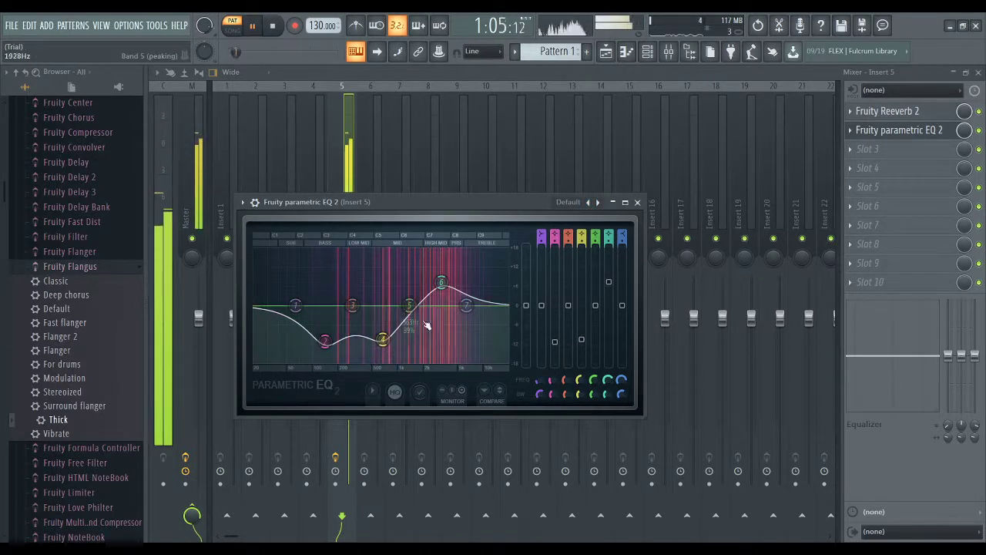
Step: Raise EQ bands 3 and 7 slightly, lower band 5 a little, stop playback and close the EQ
mouse_move(352, 306)
left_mouse_down()
mouse_move(356, 328)
mouse_move(351, 302)
left_mouse_up()
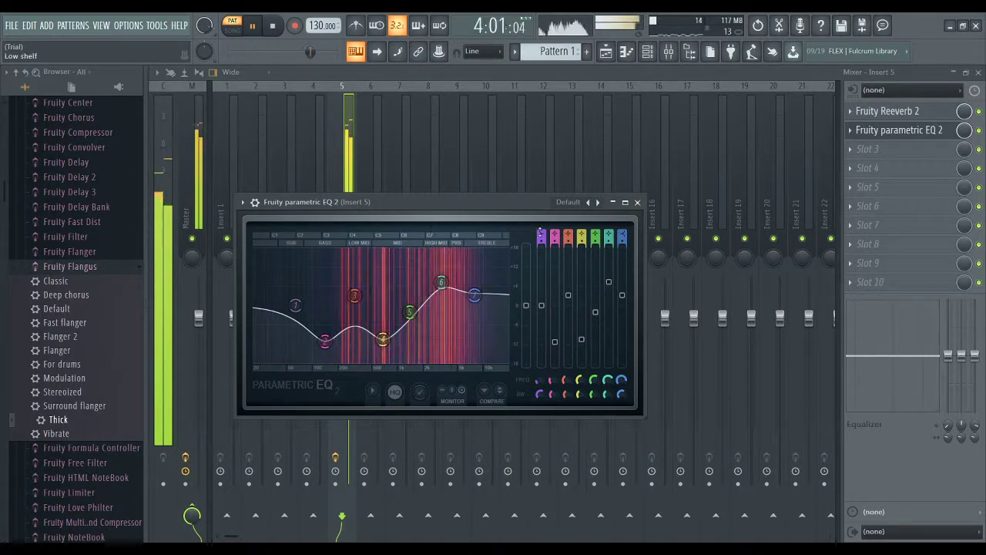
key("space")
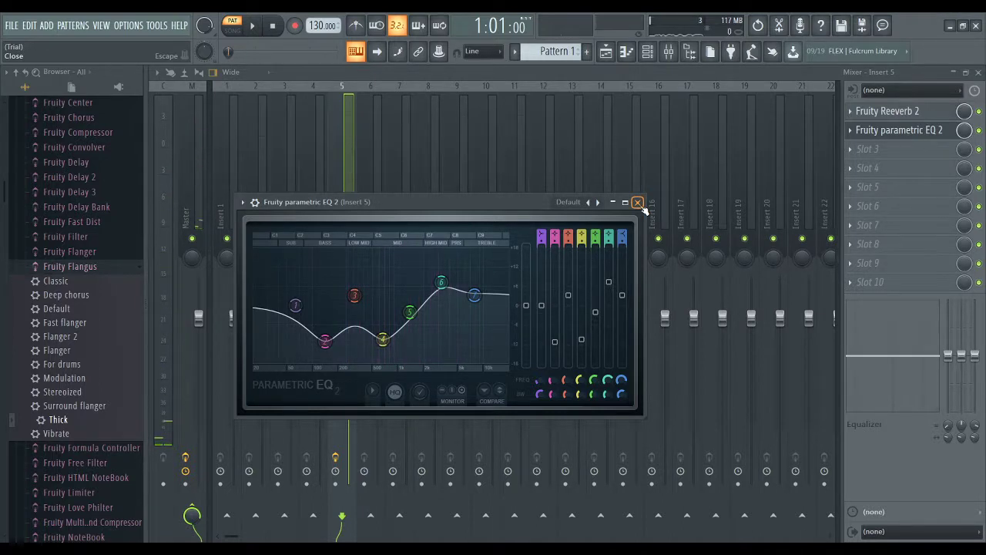
left_click(638, 203)
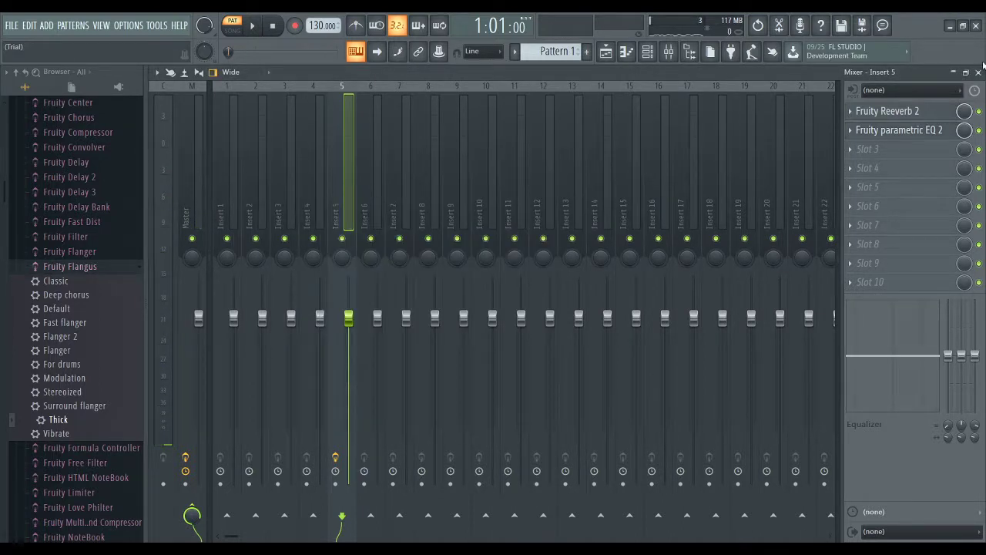
Step: Close the mixer and channel rack, and place Pattern 1 twice back to back on Track 1, at bars 1 and 5
left_click(978, 72)
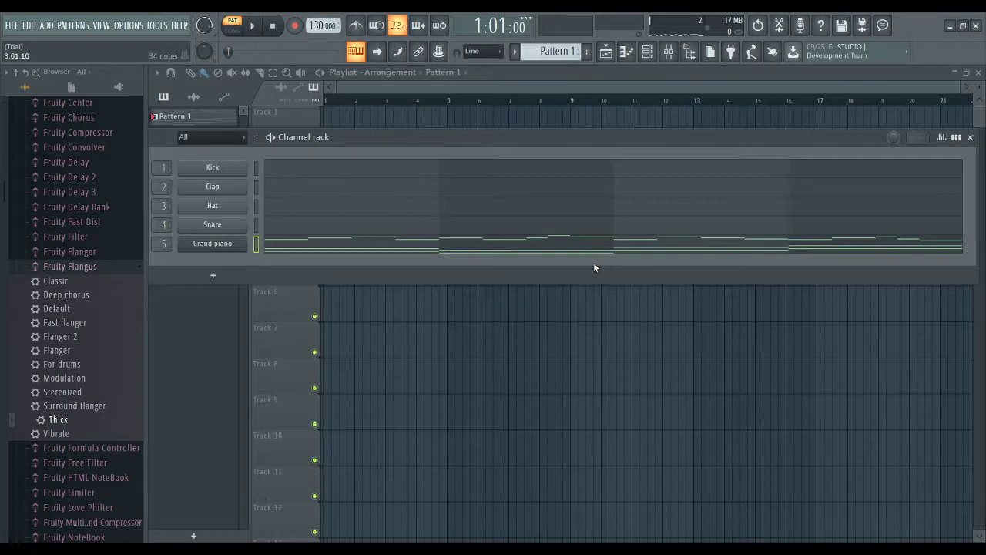
left_click(971, 137)
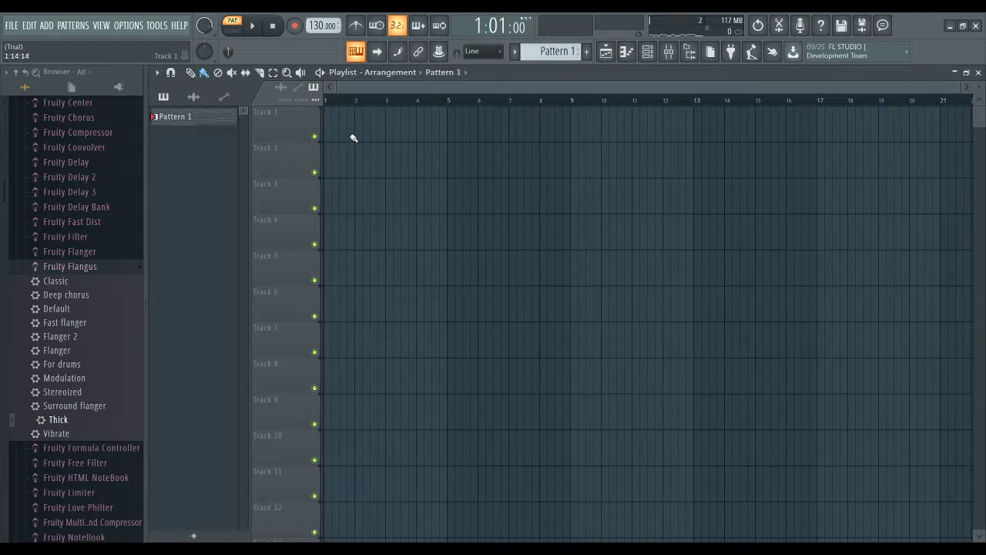
mouse_move(355, 139)
left_mouse_down()
mouse_move(385, 128)
mouse_move(359, 132)
left_mouse_up()
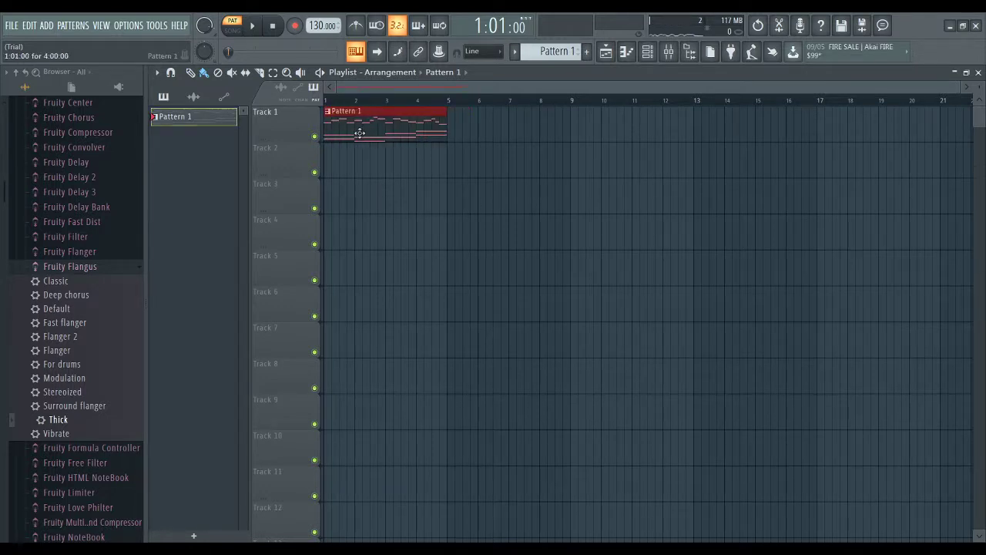
left_click_drag(493, 168, 507, 119)
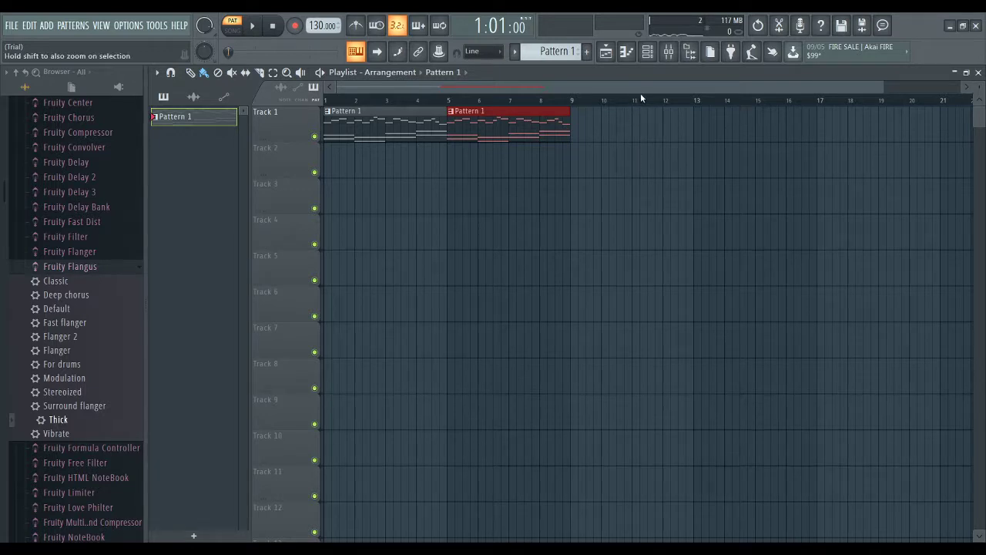
Step: Create an empty Pattern 2 and switch back to Pattern 1
key("F4")
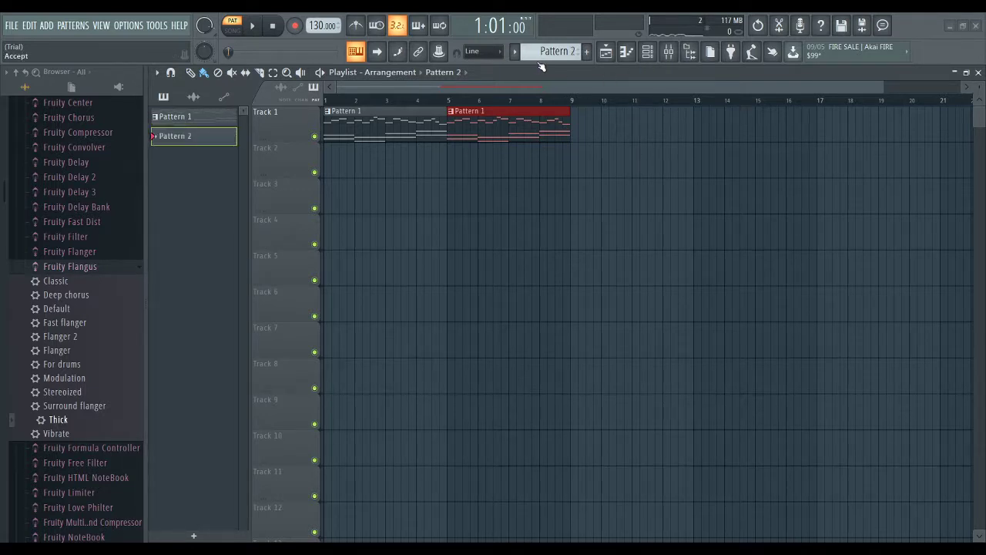
left_click(197, 121)
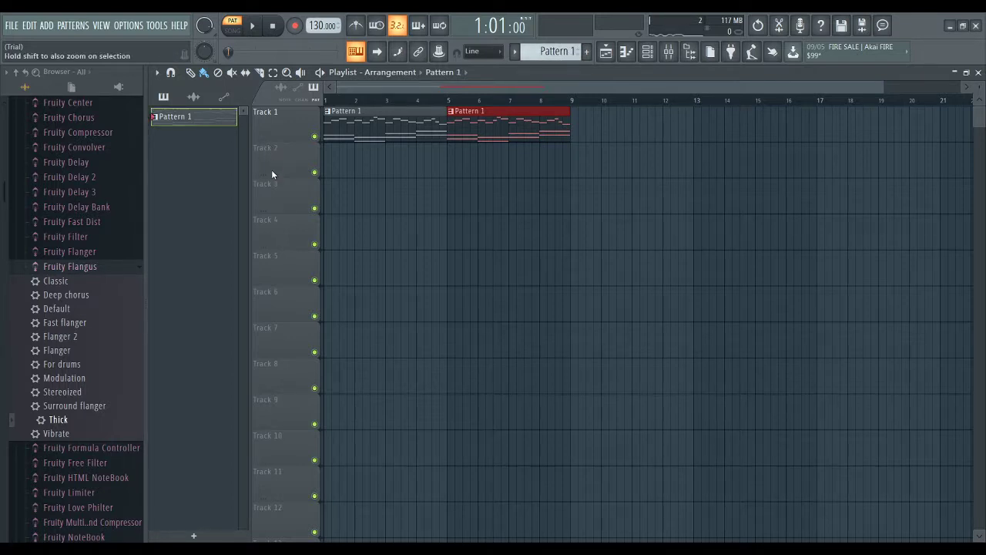
key("ctrl+alt+z")
key("ctrl+alt+z")
key("ctrl+alt+z")
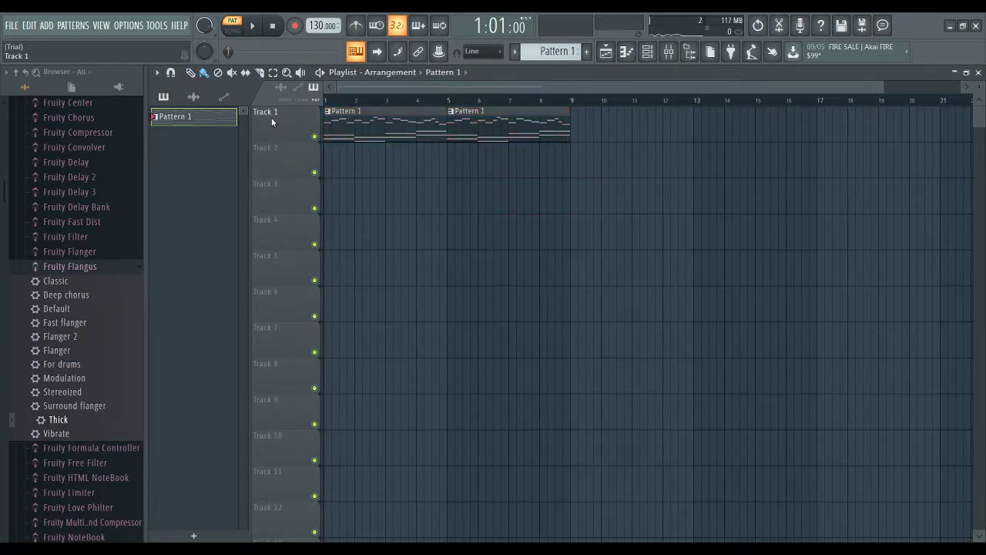
scroll(251, 114, "down", 3)
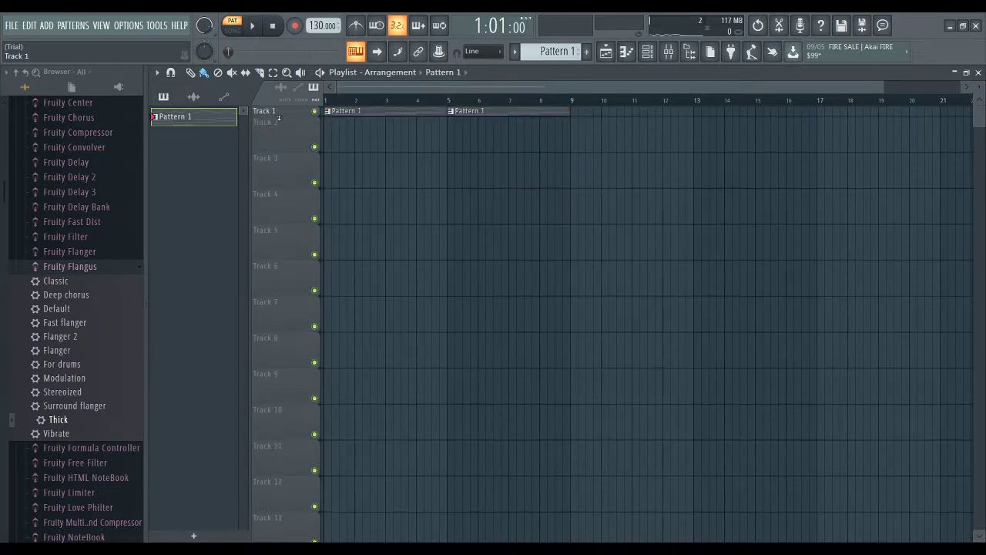
scroll(281, 115, "up", 3)
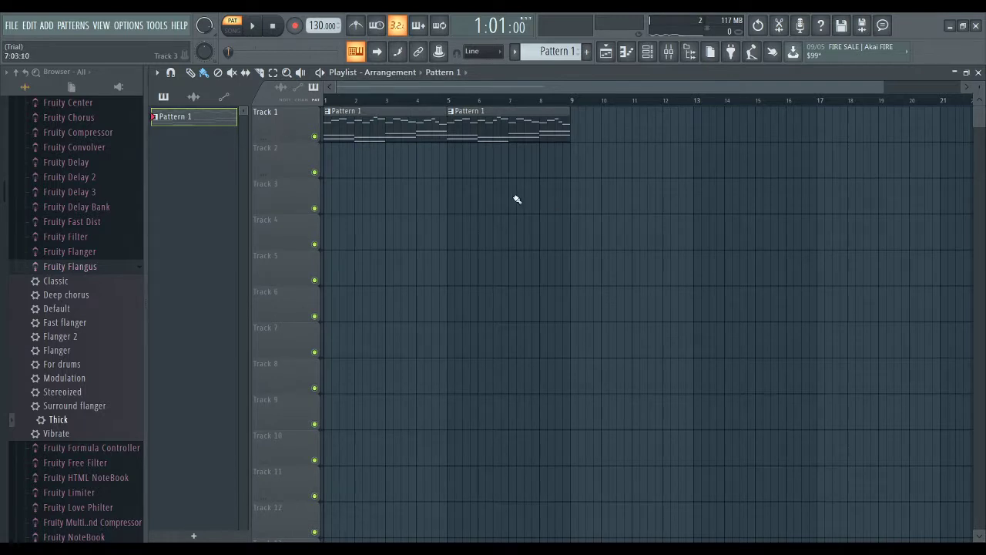